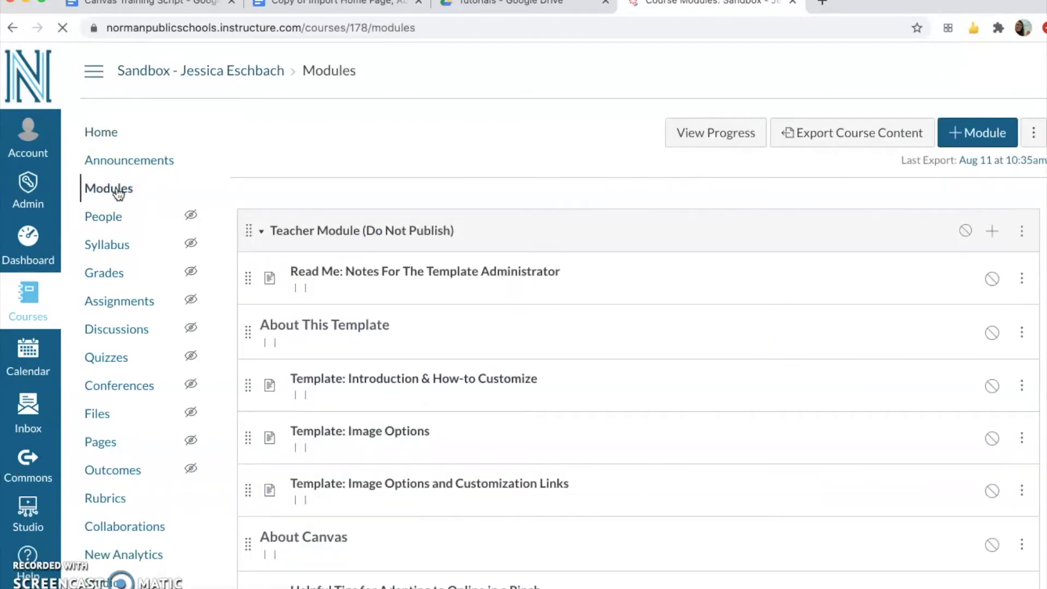
# Step: Add a new assignment named "Assignment 11" to the "Week 1: [8/24 - 8/28] - Getting to know you!" module without indentation
pyautogui.scroll(-7, 117, 194)
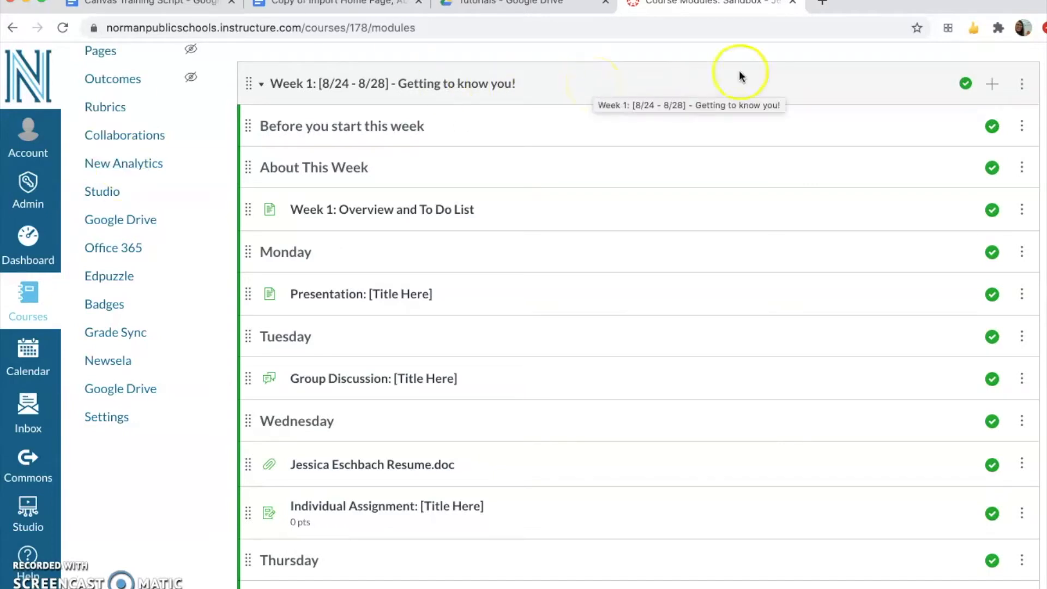
pyautogui.click(988, 84)
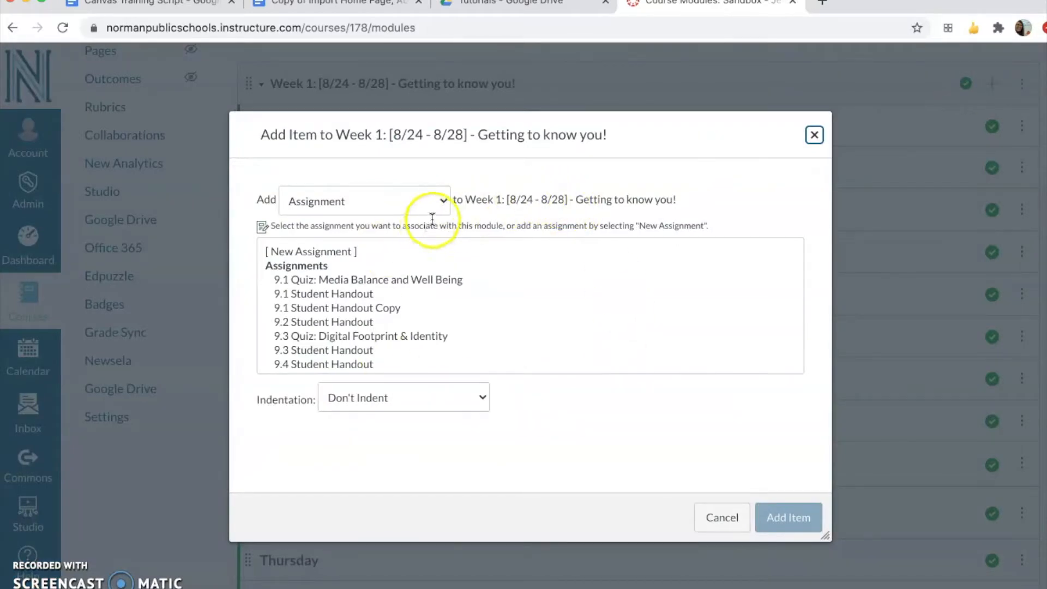
pyautogui.click(441, 201)
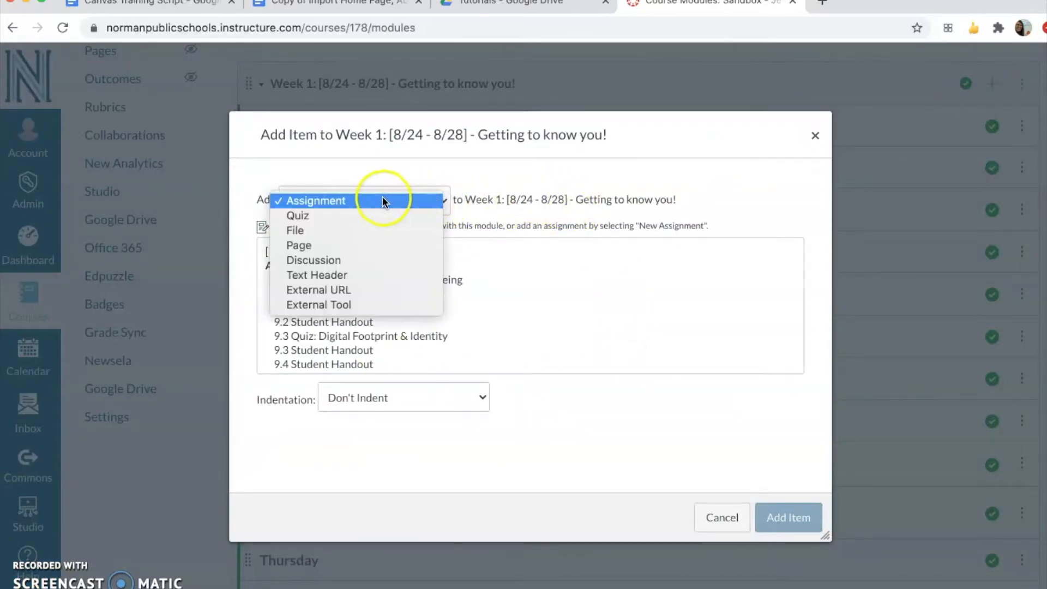
pyautogui.click(413, 201)
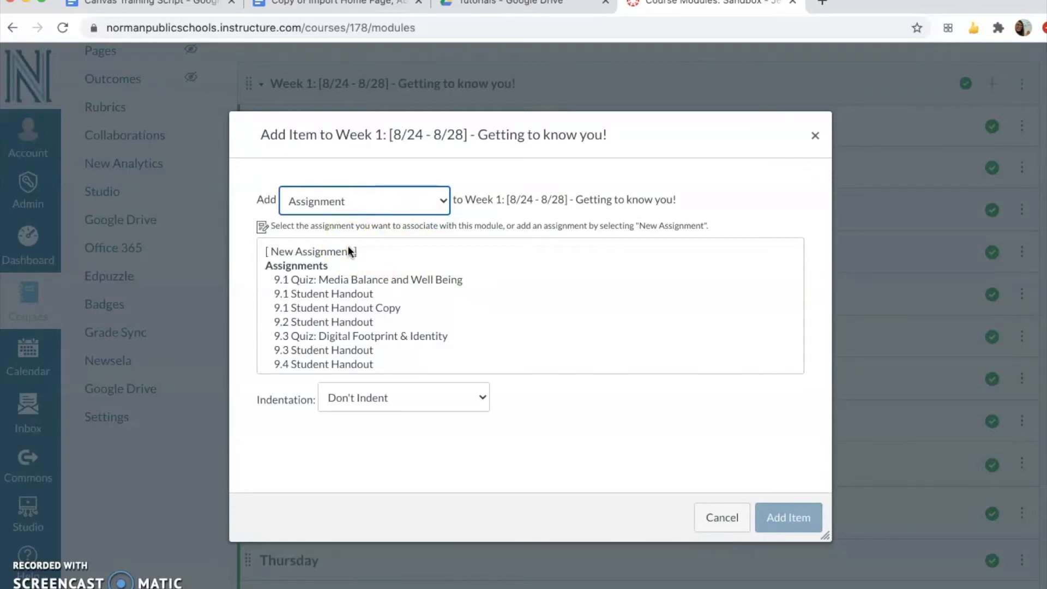
pyautogui.click(331, 252)
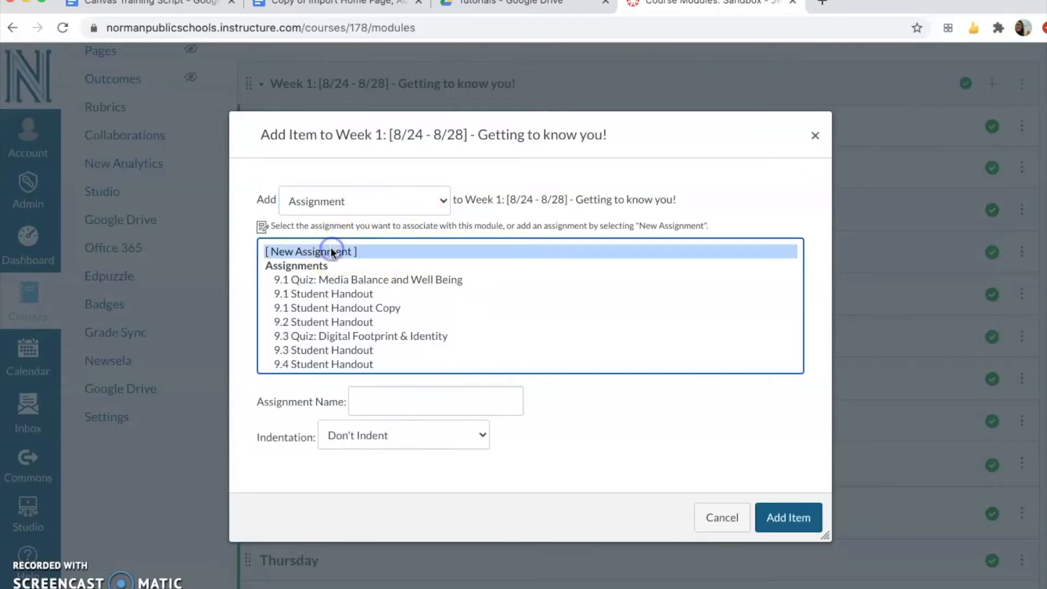
pyautogui.click(445, 397)
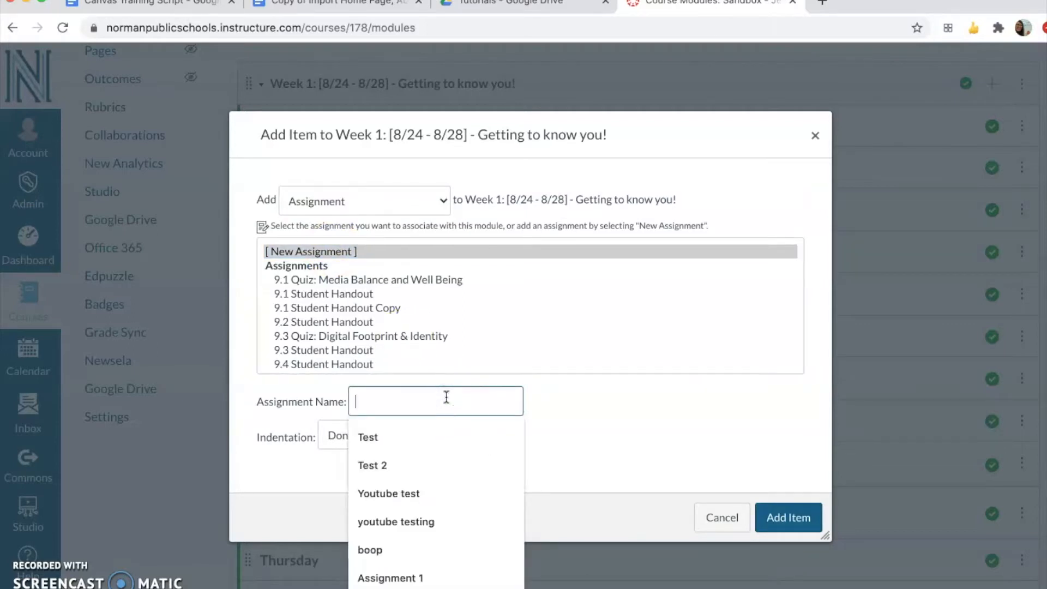
pyautogui.write('Assignment')
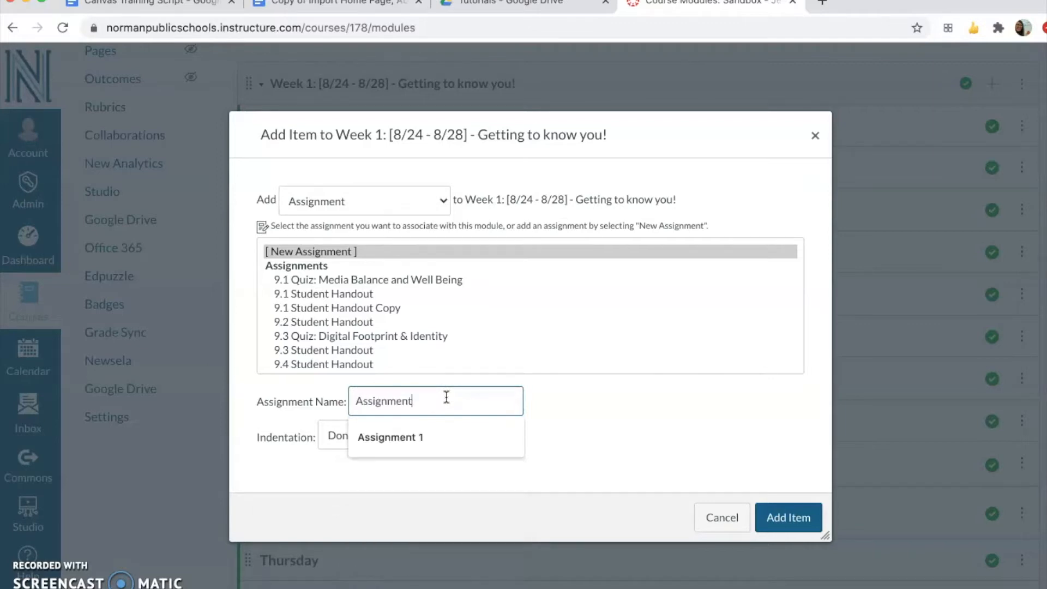
pyautogui.write(' 11')
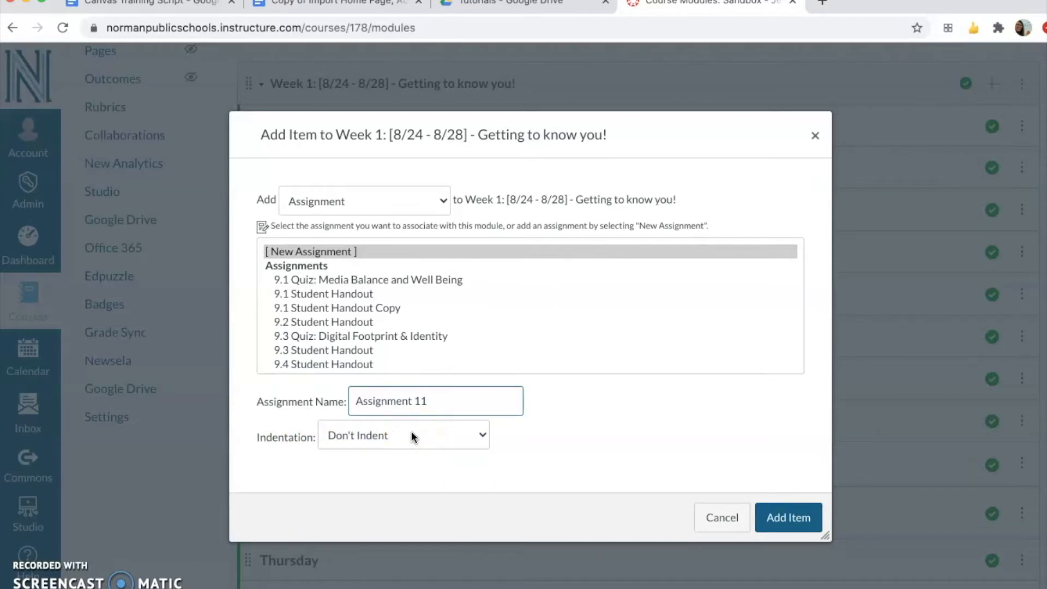
pyautogui.click(787, 518)
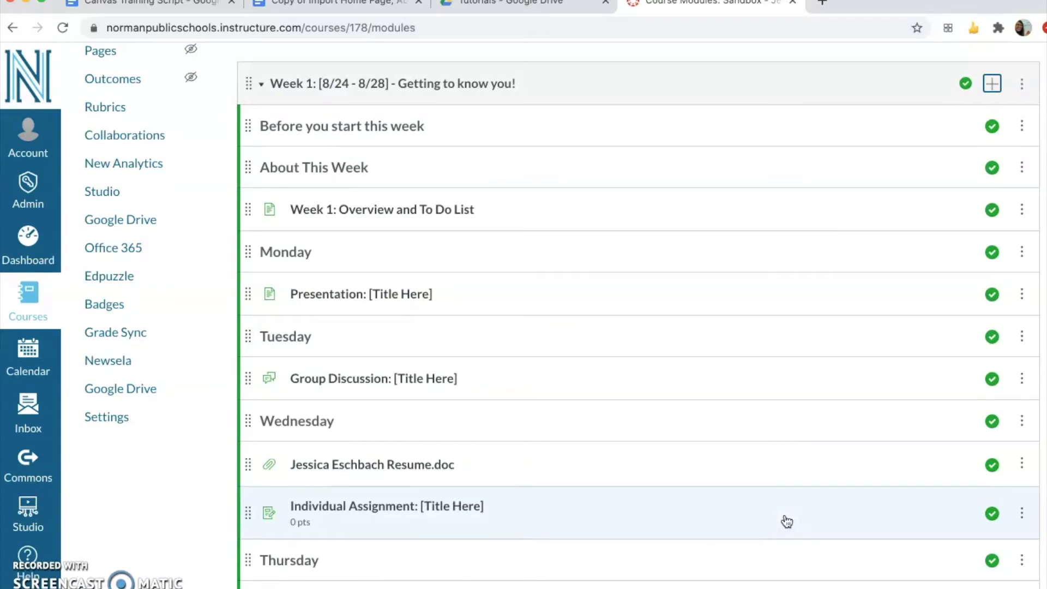
# Step: Move Assignment 11 from the end of the Week 1 module to Monday, directly below "Presentation: [Title Here]"
pyautogui.scroll(-5, 786, 521)
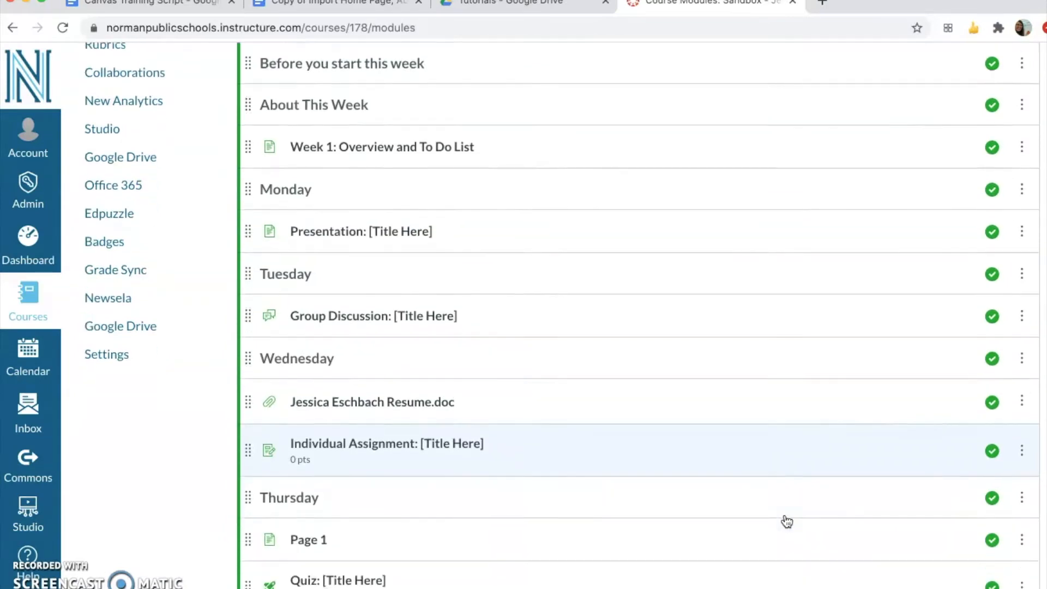
pyautogui.scroll(-3, 787, 521)
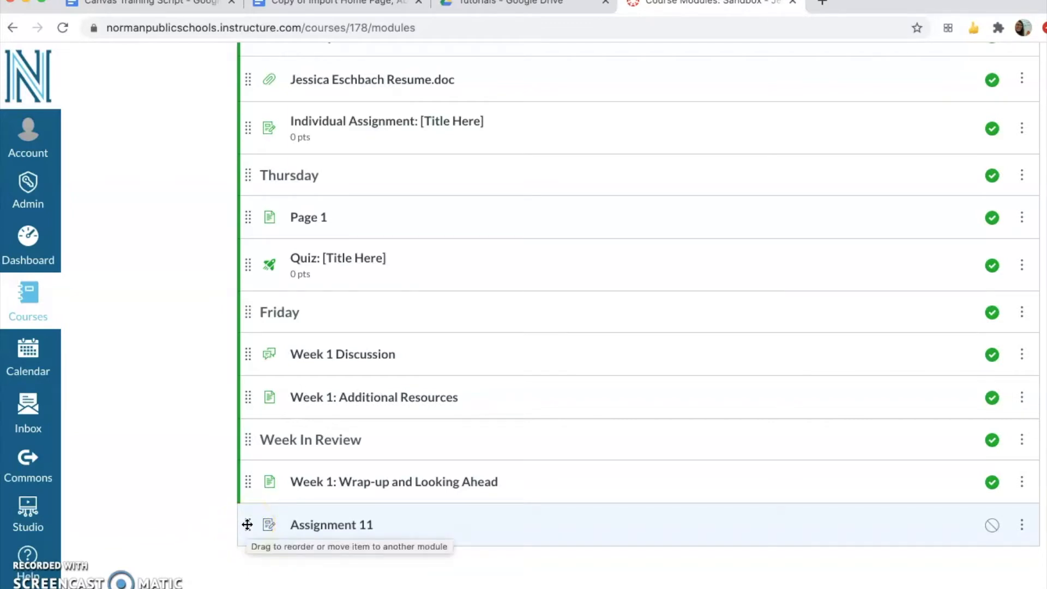
pyautogui.moveTo(247, 524); pyautogui.dragTo(281, 180)
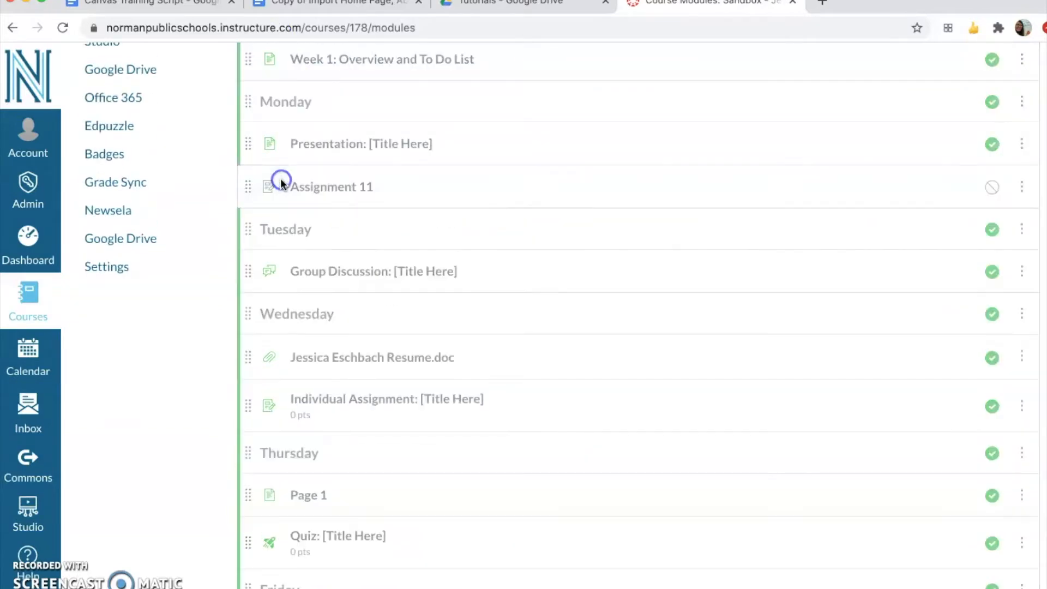
# Step: Open Assignment 11 for editing and enter "Type the directions." as its description
pyautogui.click(340, 186)
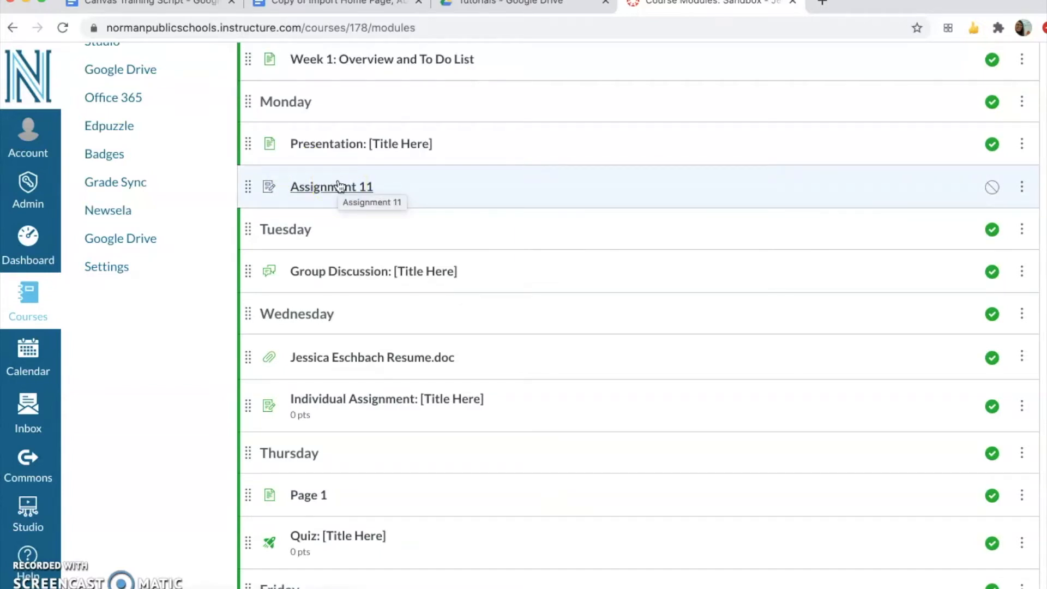
pyautogui.click(360, 185)
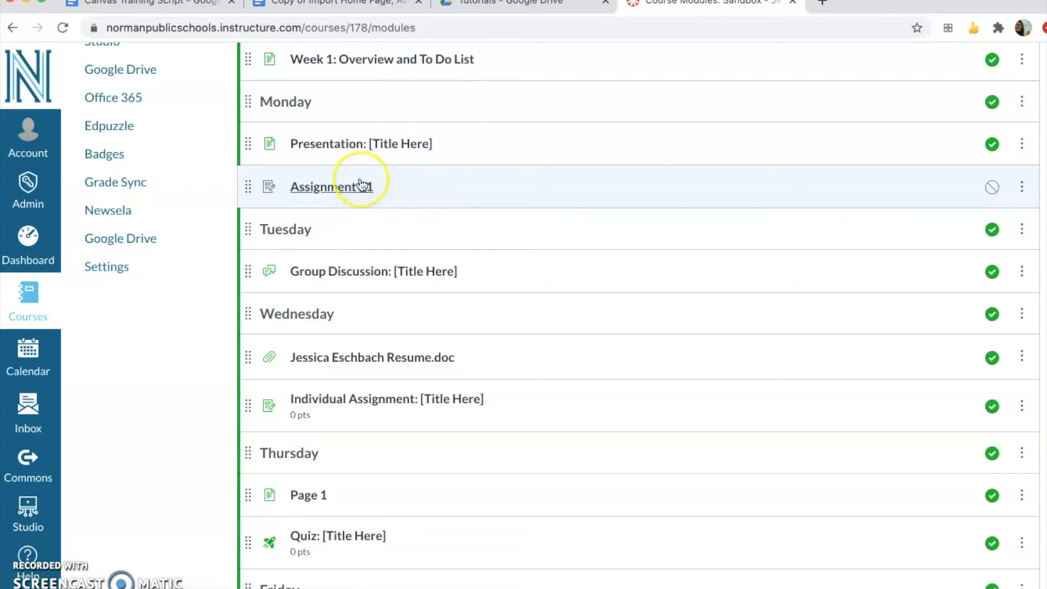
pyautogui.click(360, 184)
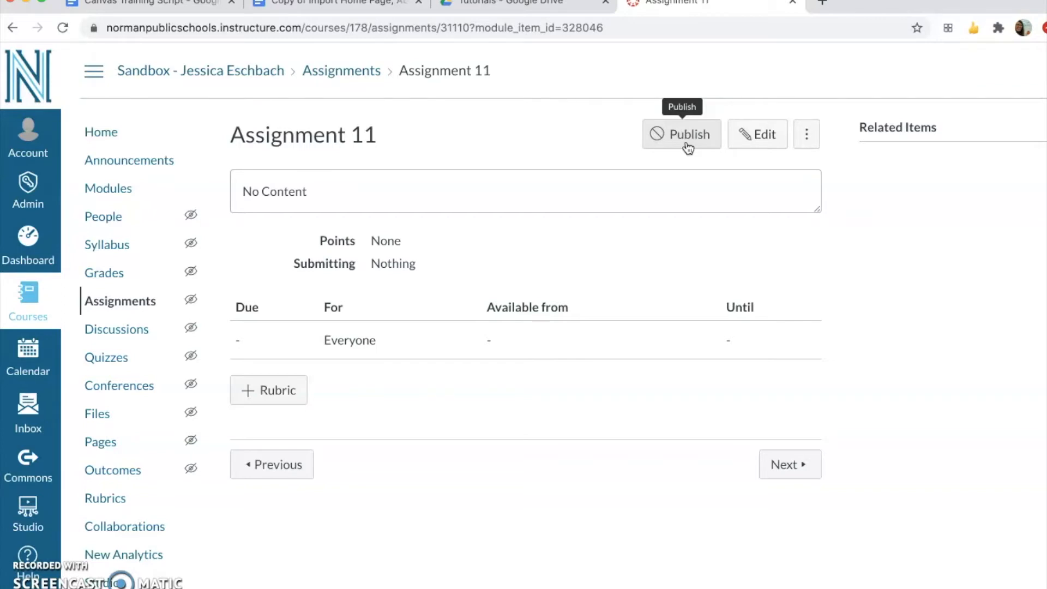
pyautogui.click(756, 143)
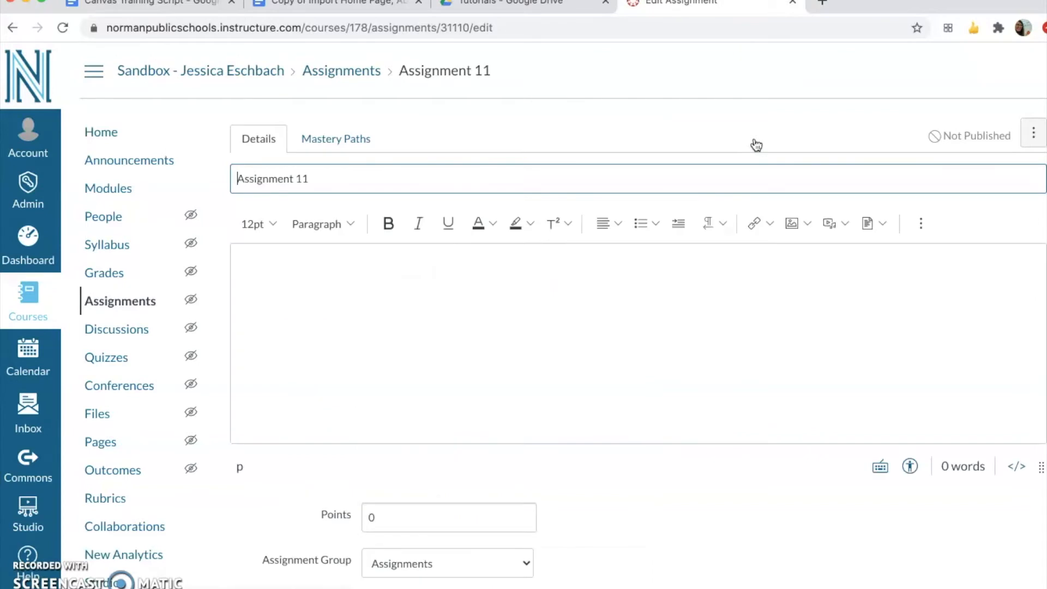
pyautogui.click(737, 168)
pyautogui.click(733, 180)
pyautogui.click(645, 304)
pyautogui.write('Type the directions')
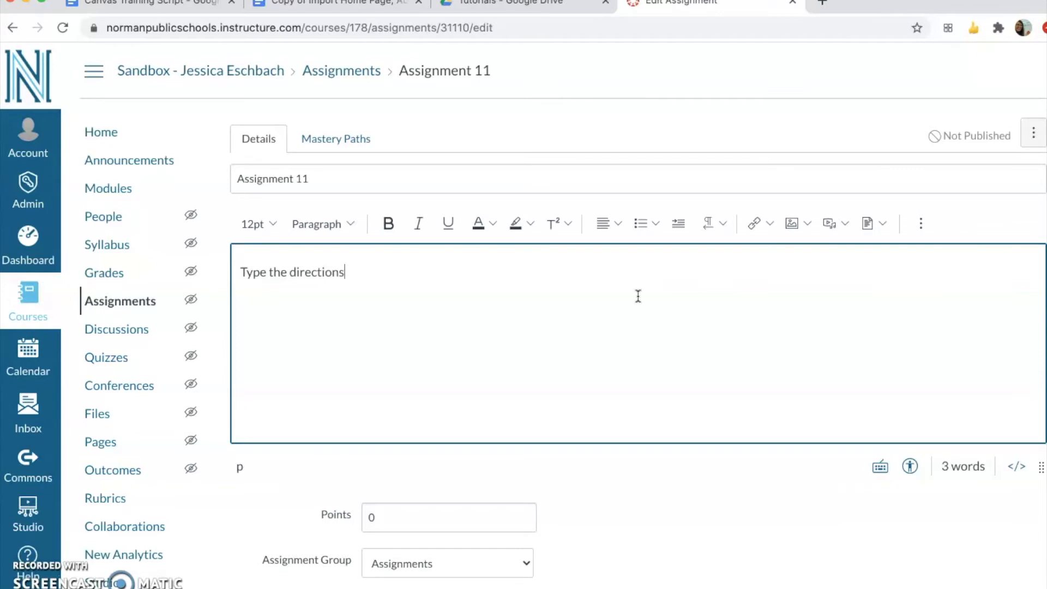
pyautogui.write('.')
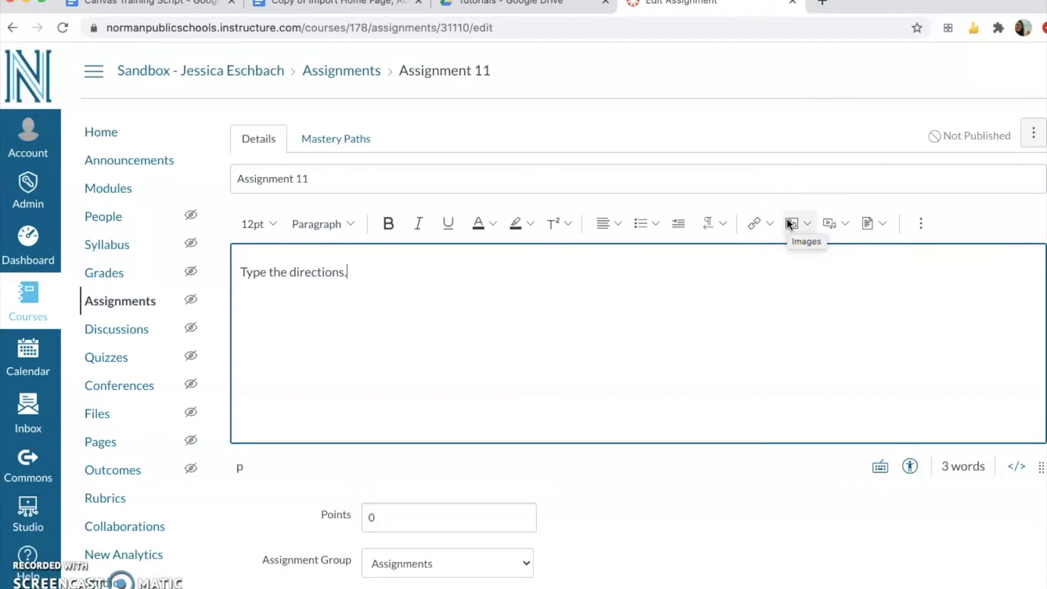
# Step: Examine the description editor's additional insert tools and the external apps available for embedding content, closing the app list without choosing one
pyautogui.click(827, 229)
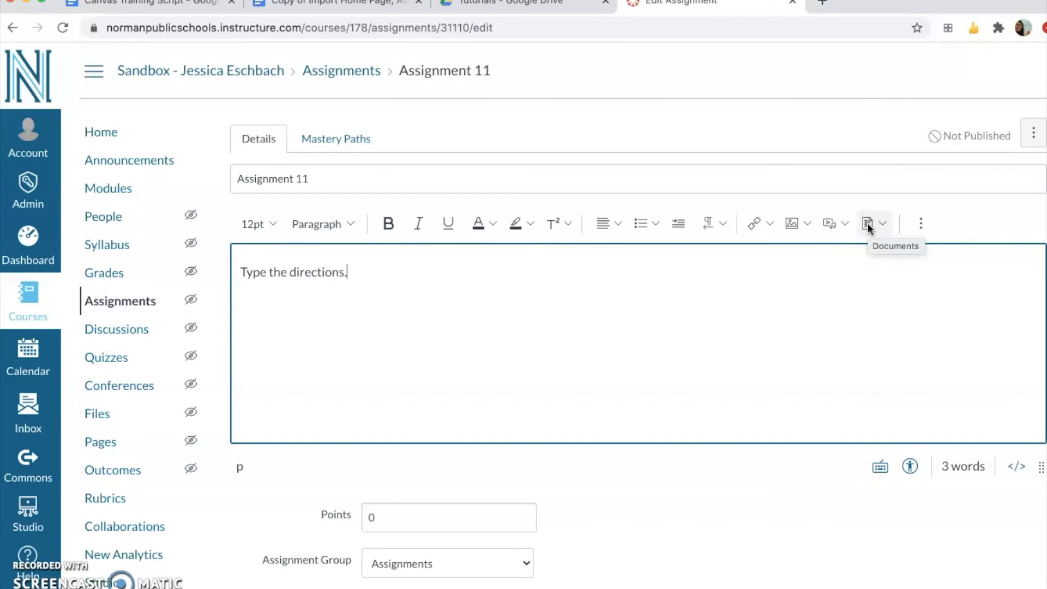
pyautogui.click(920, 227)
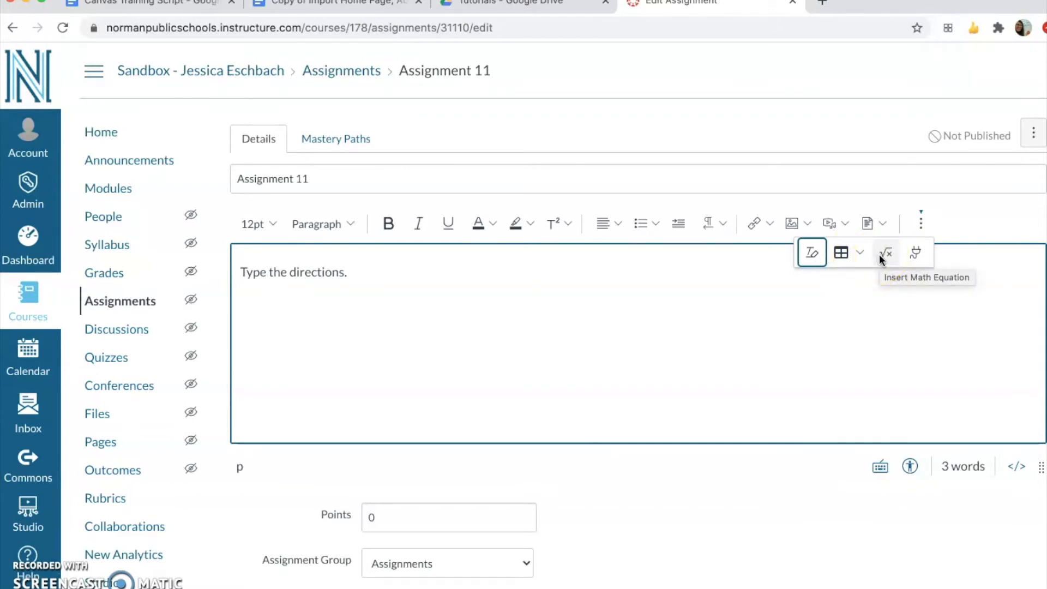
pyautogui.click(914, 258)
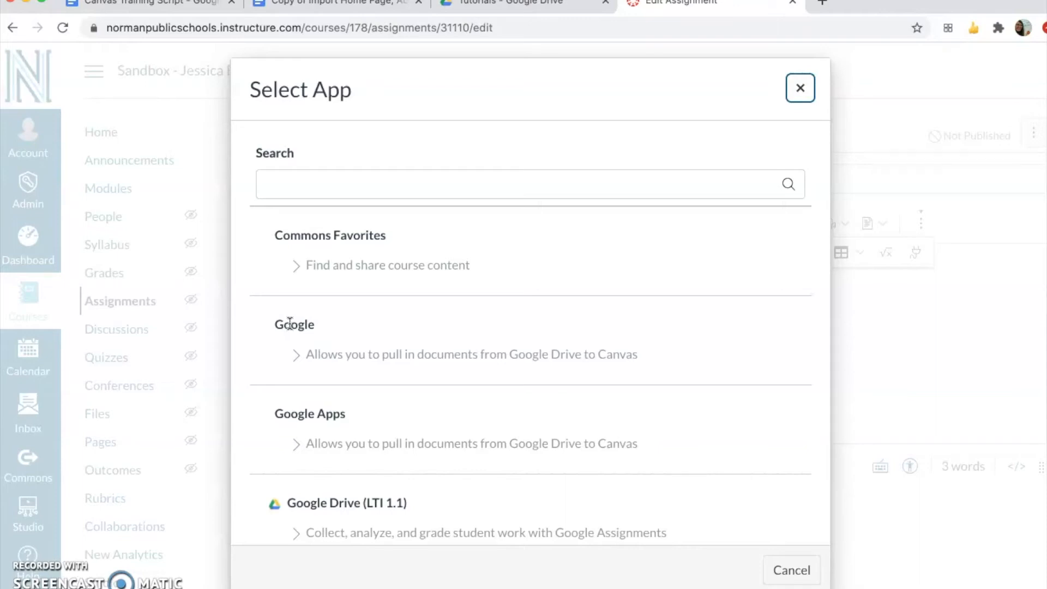
pyautogui.click(291, 322)
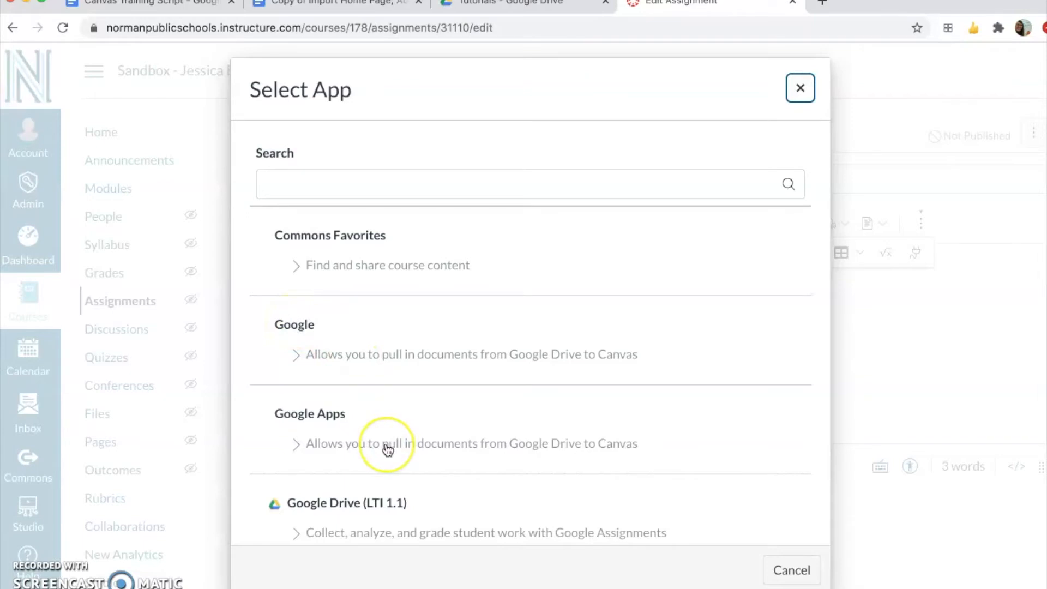
pyautogui.scroll(-3, 388, 448)
pyautogui.scroll(-2, 388, 450)
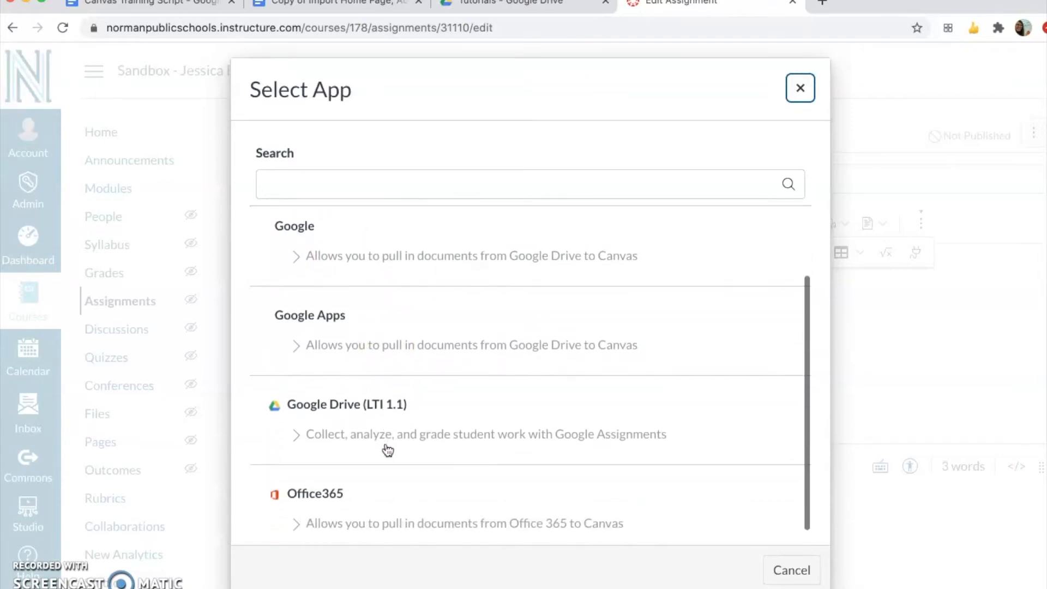
pyautogui.scroll(-1, 388, 450)
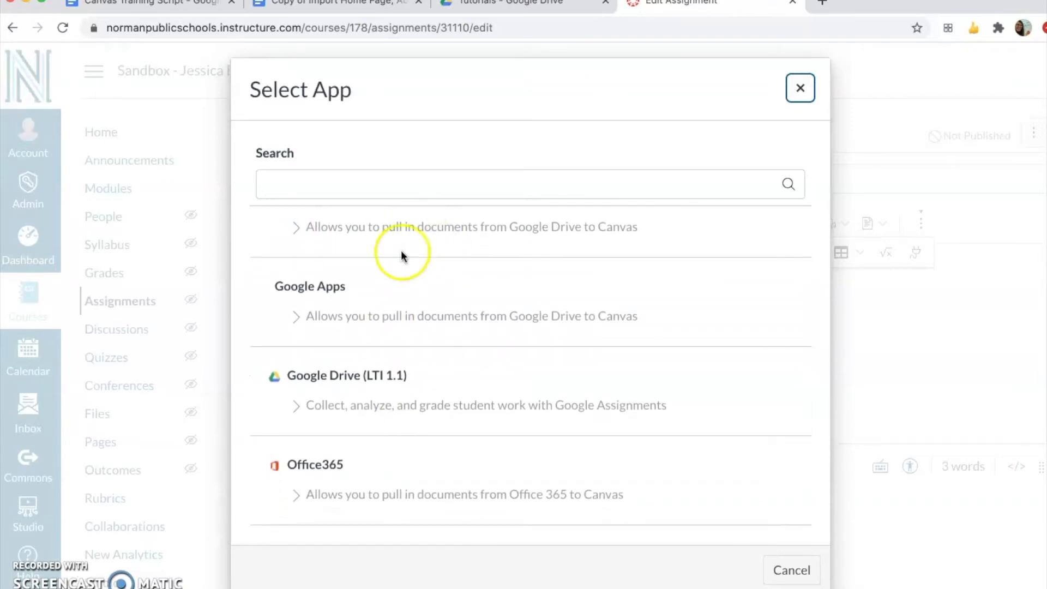
pyautogui.scroll(1, 384, 305)
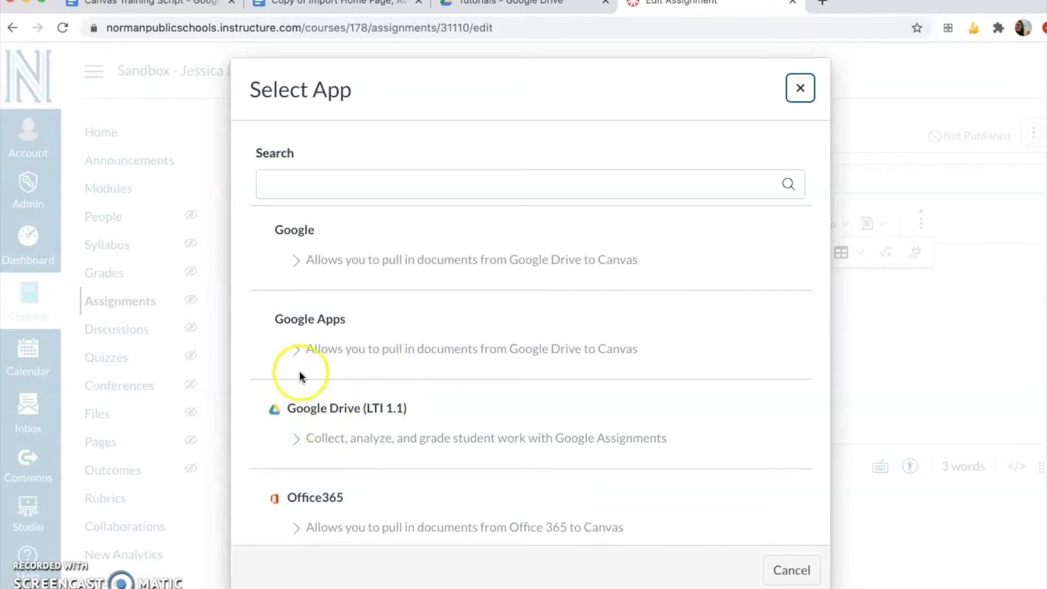
pyautogui.scroll(-2, 329, 420)
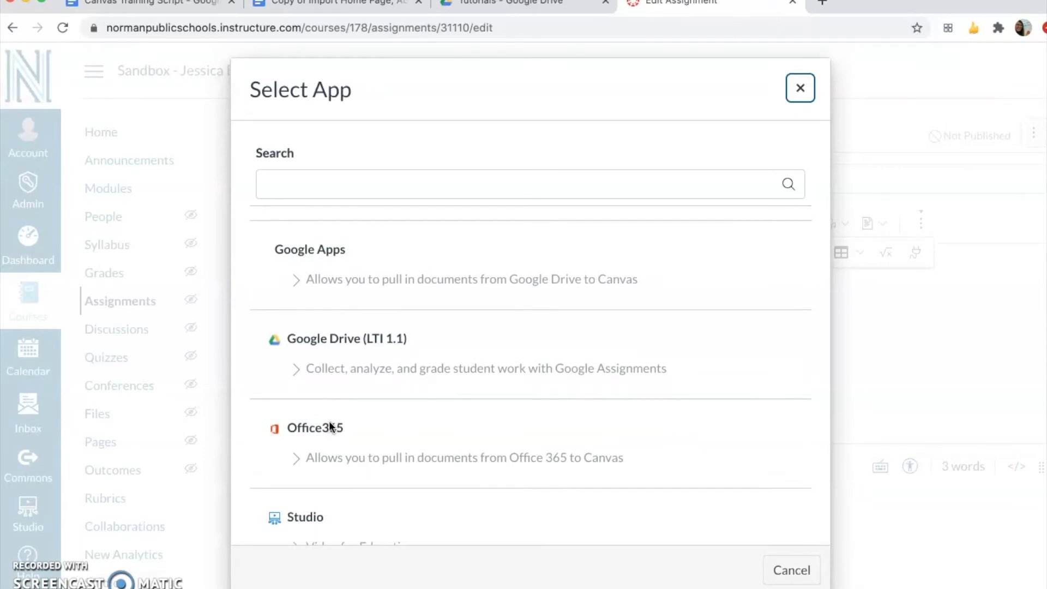
pyautogui.scroll(-1, 337, 424)
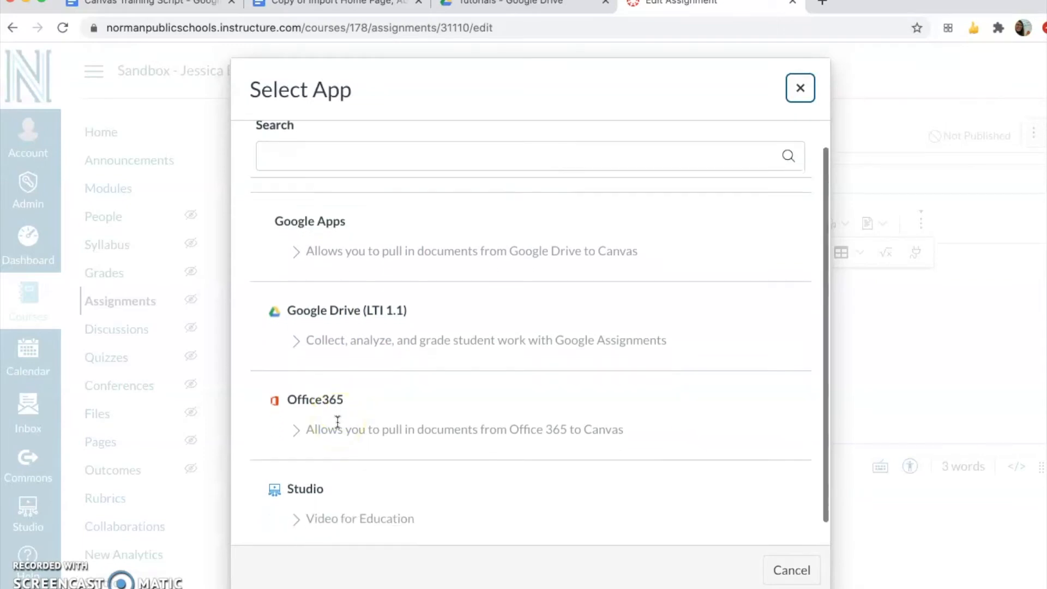
pyautogui.scroll(-1, 337, 421)
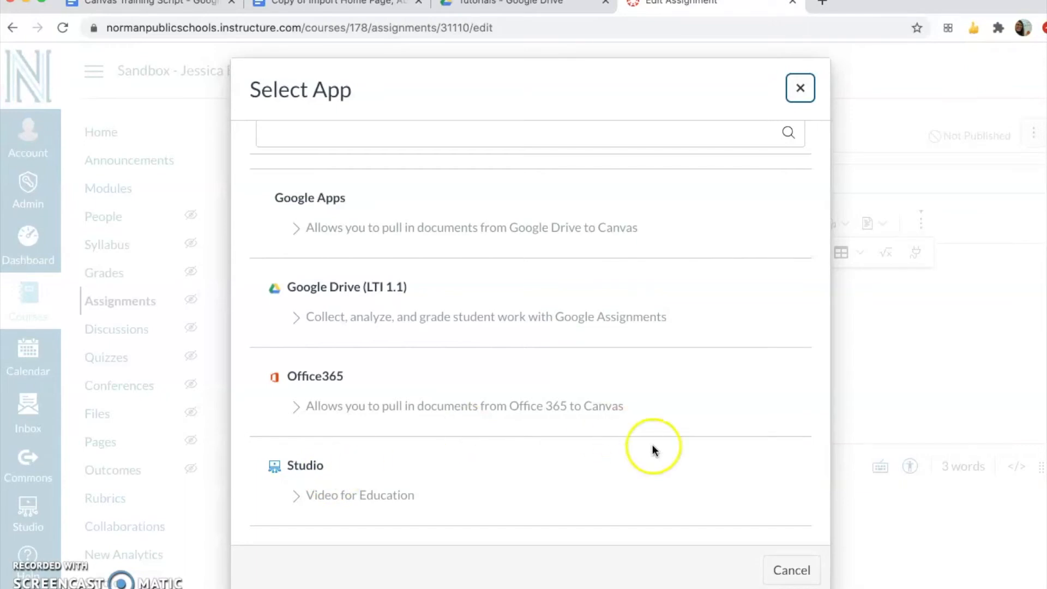
pyautogui.click(797, 90)
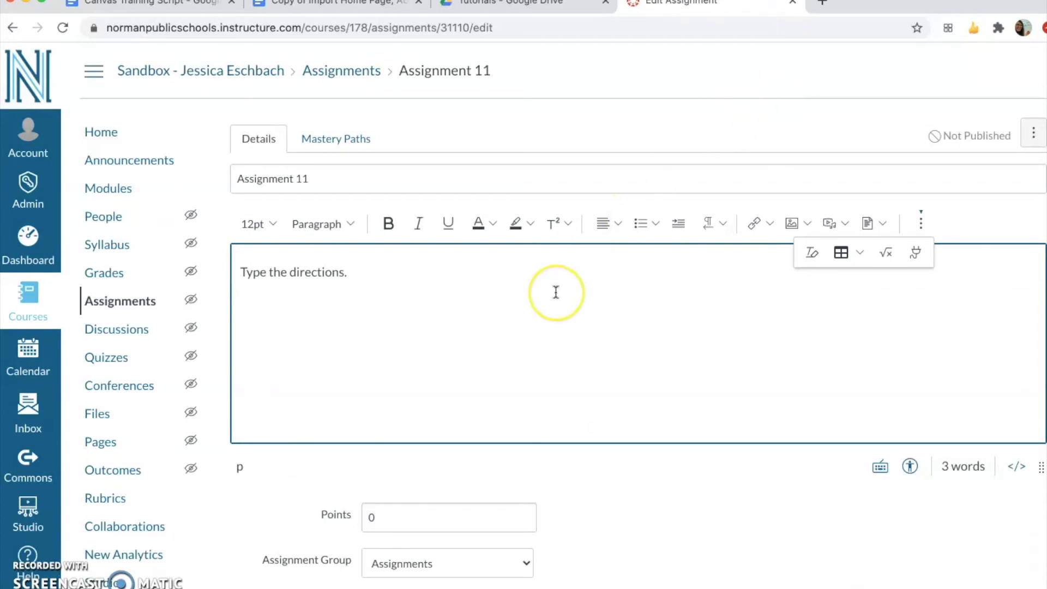
# Step: Choose Assignments as the assignment group and display the grade as Points
pyautogui.scroll(-5, 556, 293)
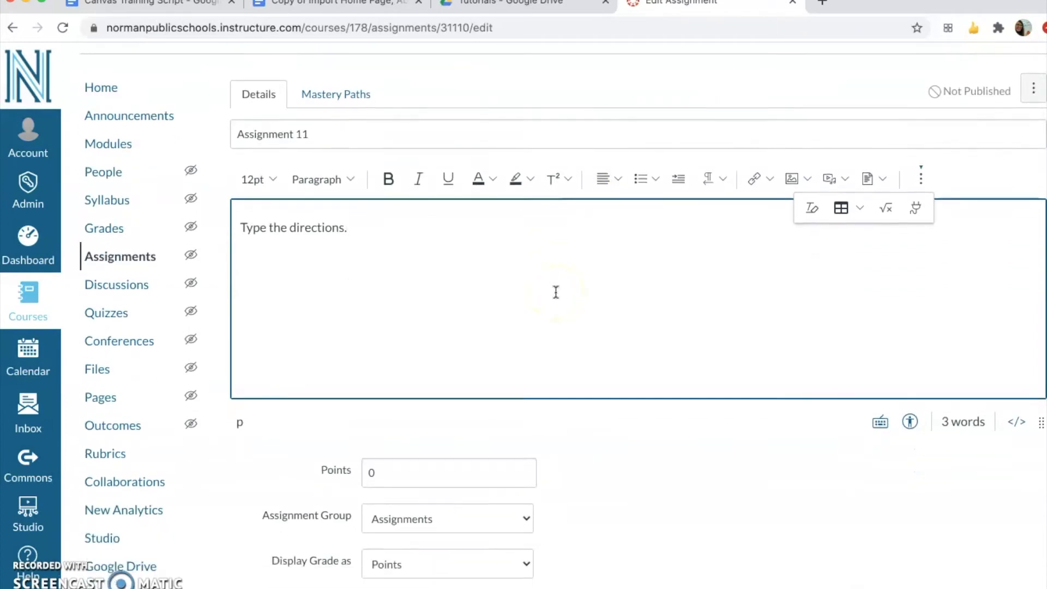
pyautogui.scroll(-5, 556, 293)
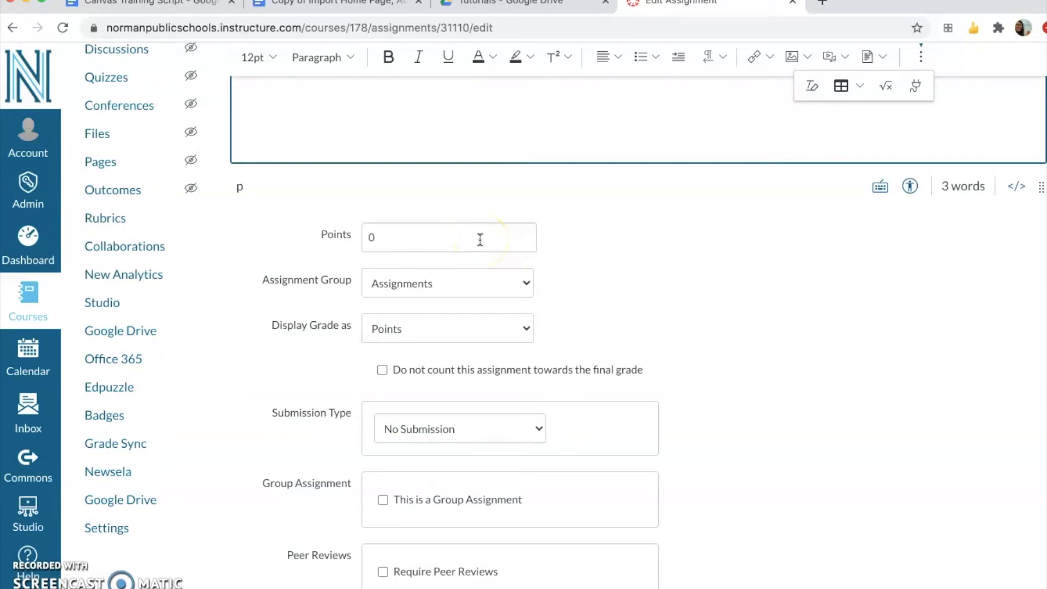
pyautogui.click(525, 280)
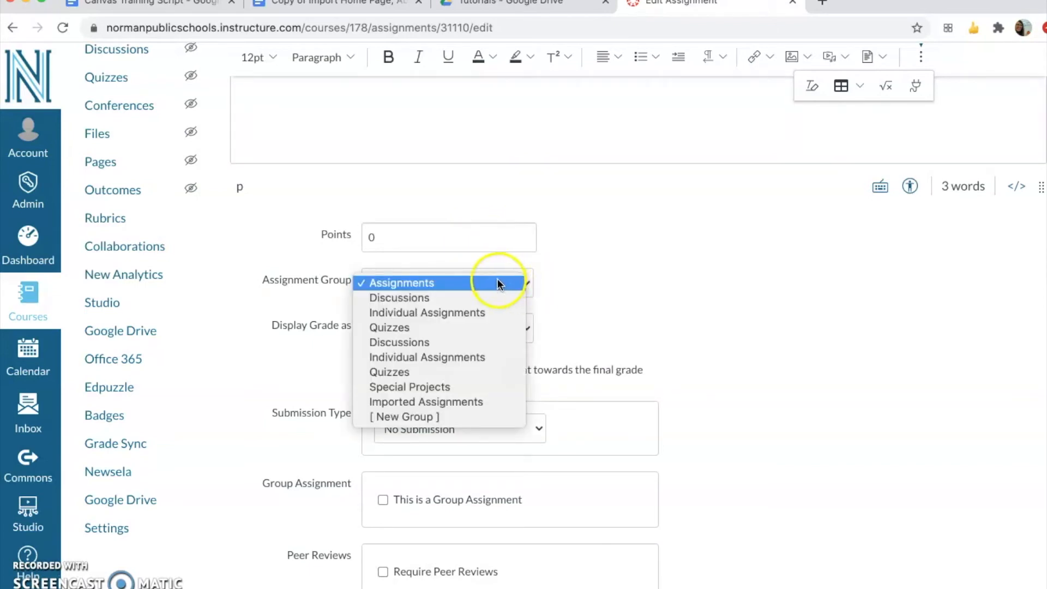
pyautogui.click(457, 281)
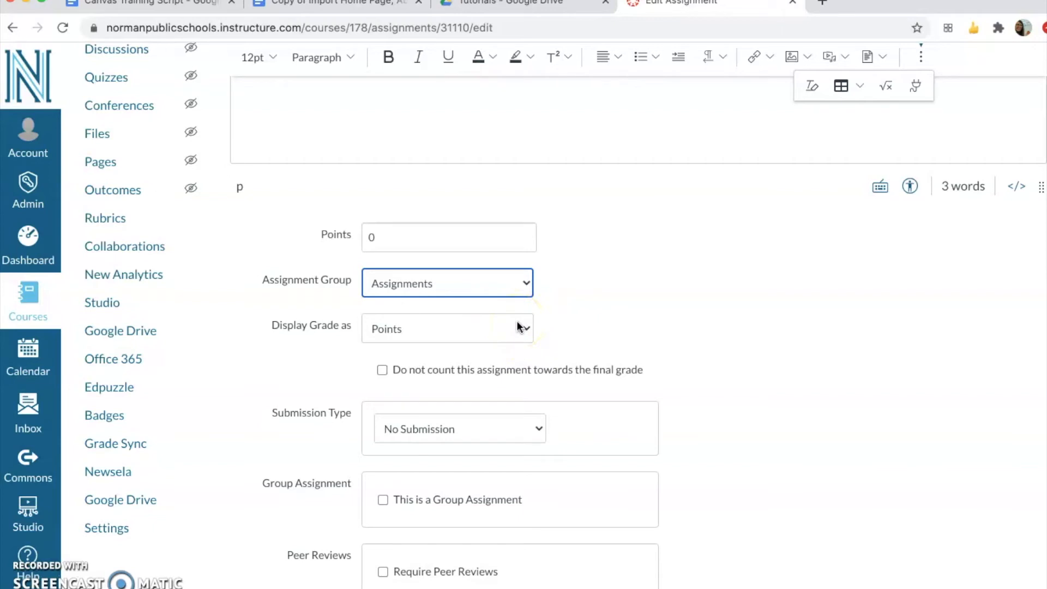
pyautogui.click(523, 328)
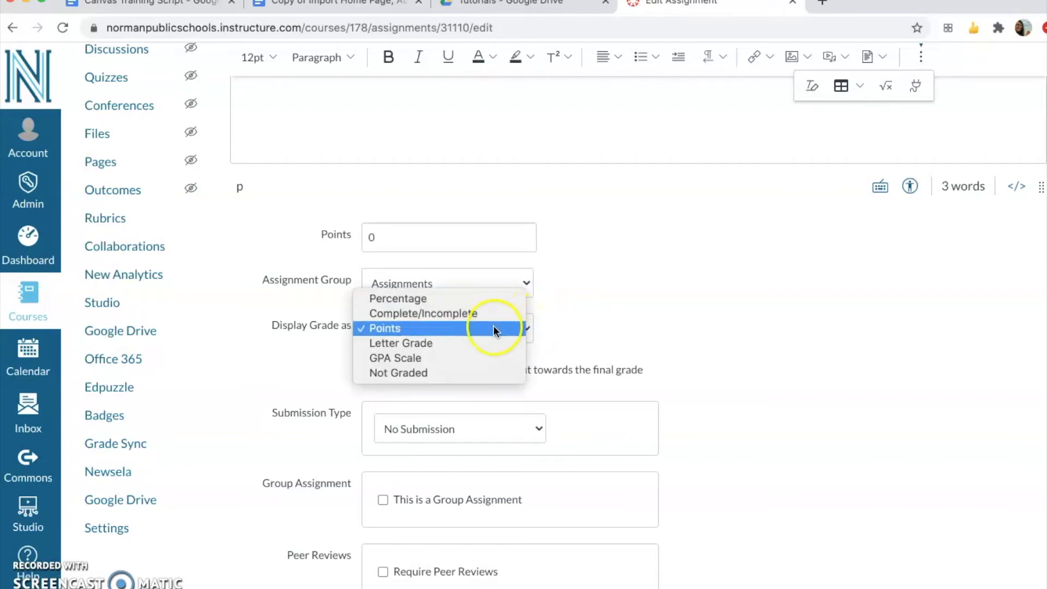
pyautogui.click(463, 333)
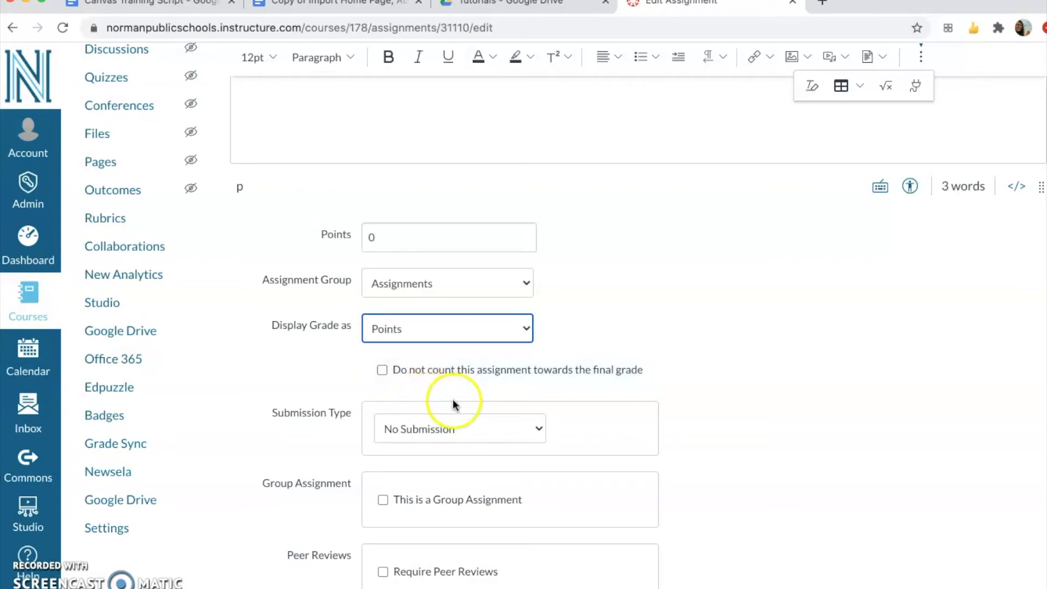
# Step: Set the submission type to Online and examine its online entry options
pyautogui.click(491, 430)
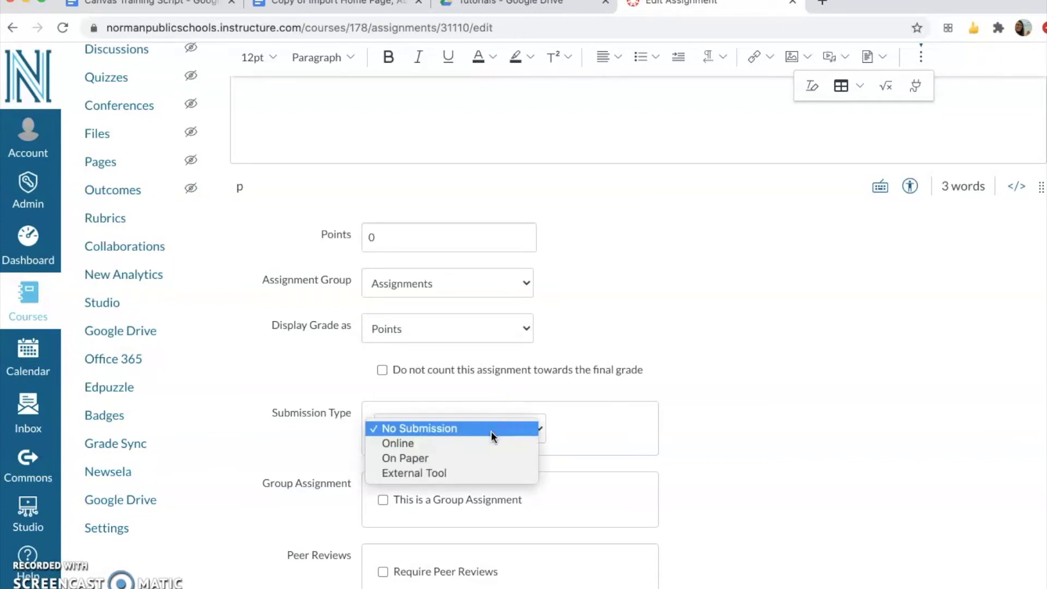
pyautogui.click(489, 442)
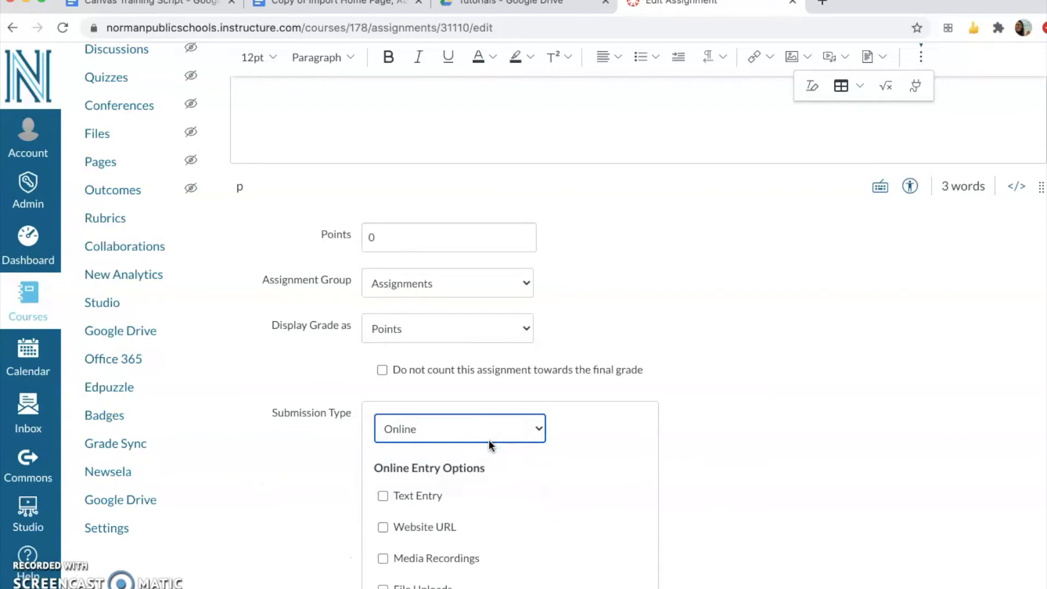
pyautogui.scroll(-3, 510, 468)
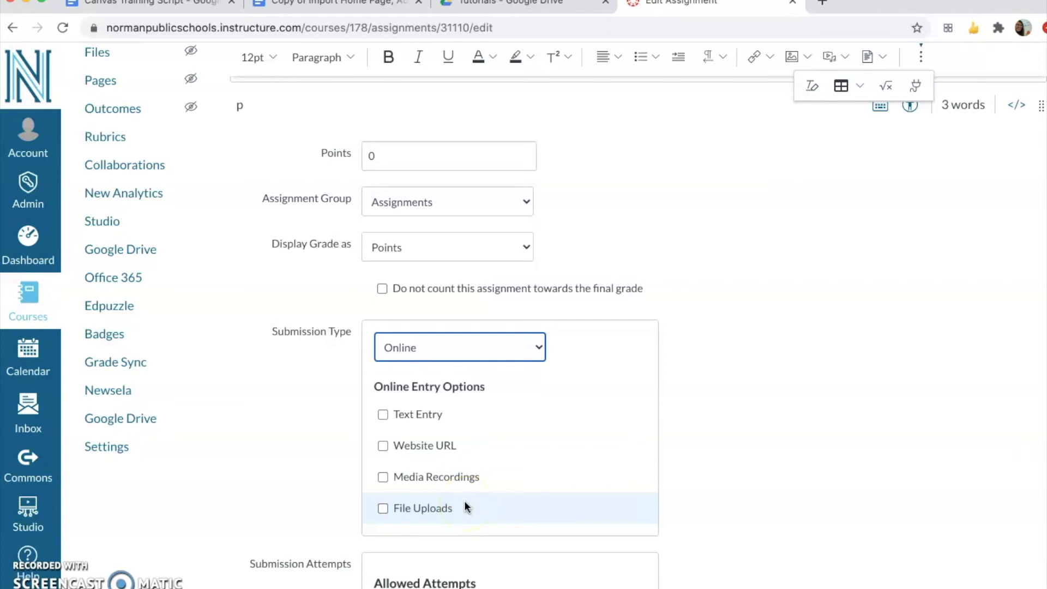
# Step: Switch the submission type to External Tool and examine the list of available external tools, closing it without choosing one
pyautogui.click(538, 352)
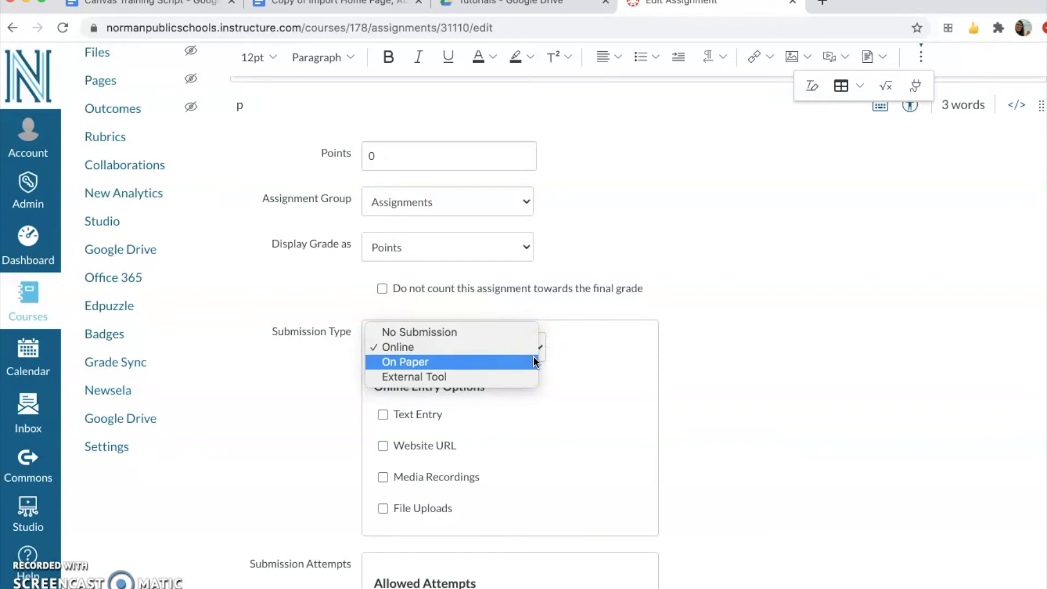
pyautogui.click(476, 374)
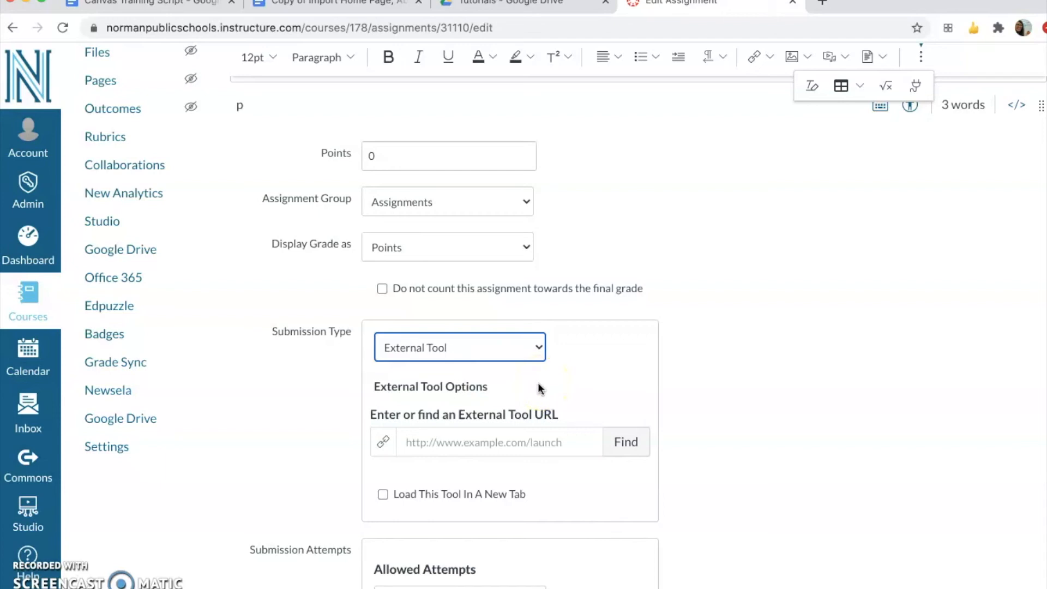
pyautogui.click(630, 445)
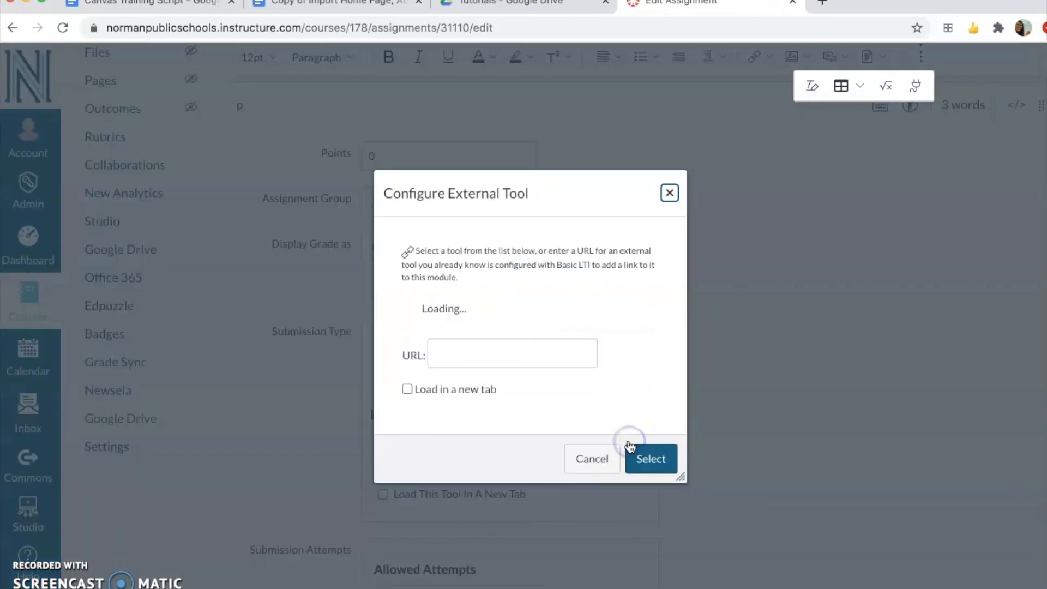
pyautogui.scroll(-2, 556, 325)
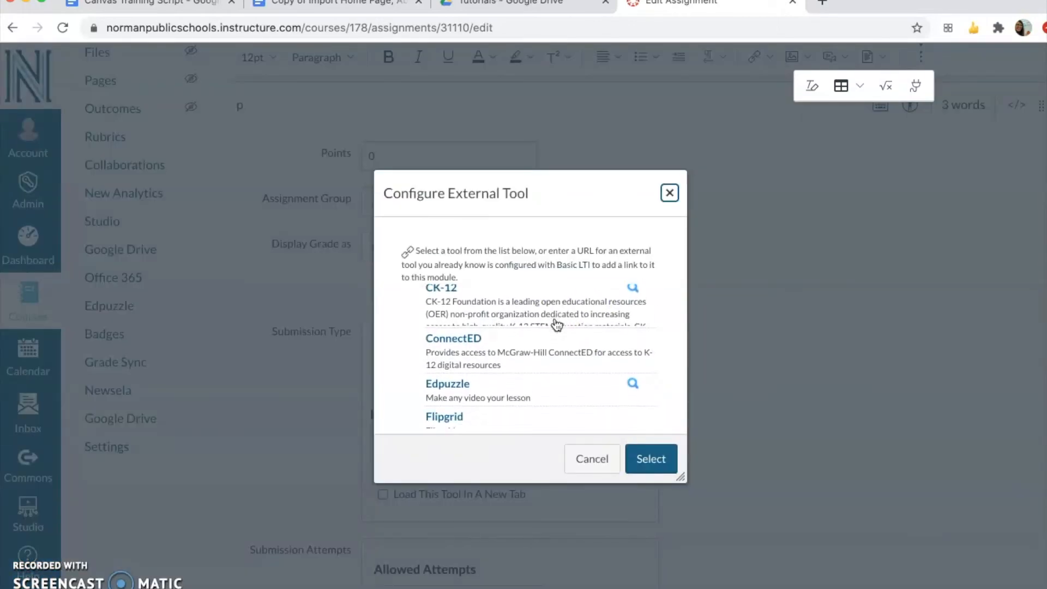
pyautogui.scroll(-1, 556, 324)
pyautogui.scroll(-1, 556, 325)
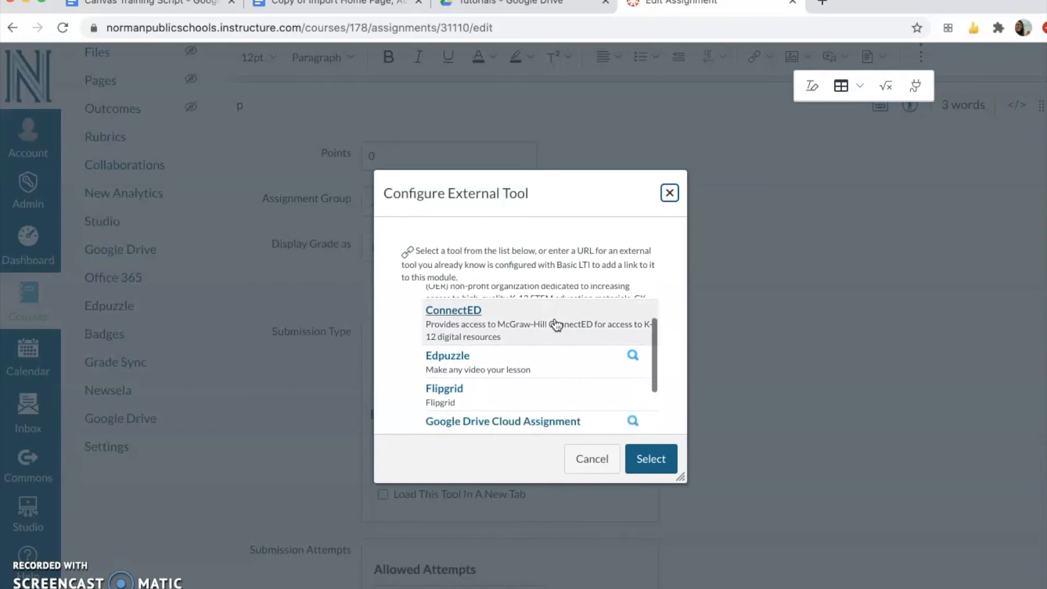
pyautogui.click(535, 342)
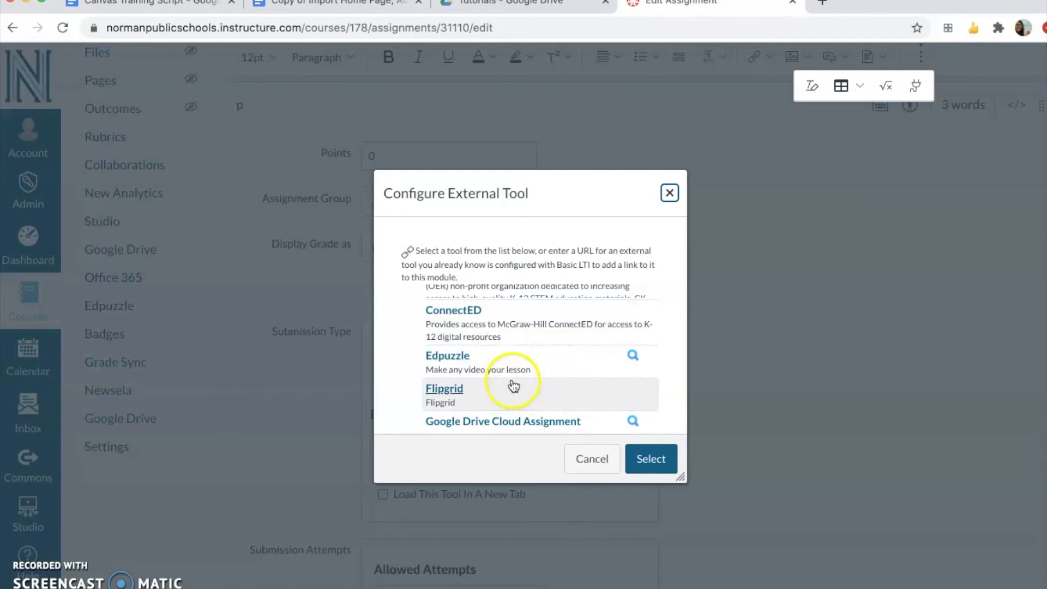
pyautogui.scroll(-1, 513, 385)
pyautogui.scroll(-2, 513, 386)
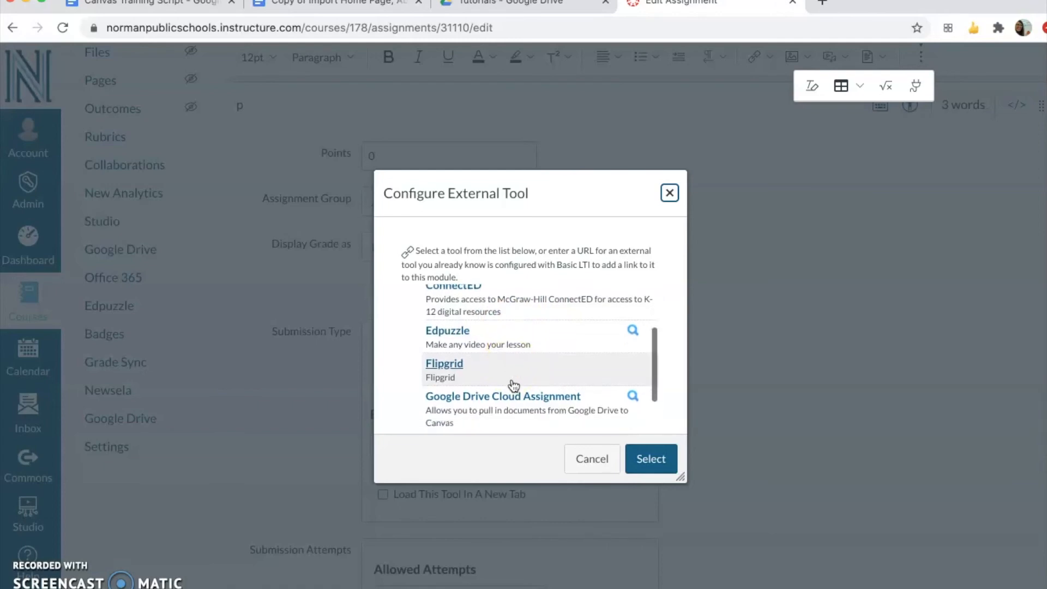
pyautogui.scroll(-1, 512, 385)
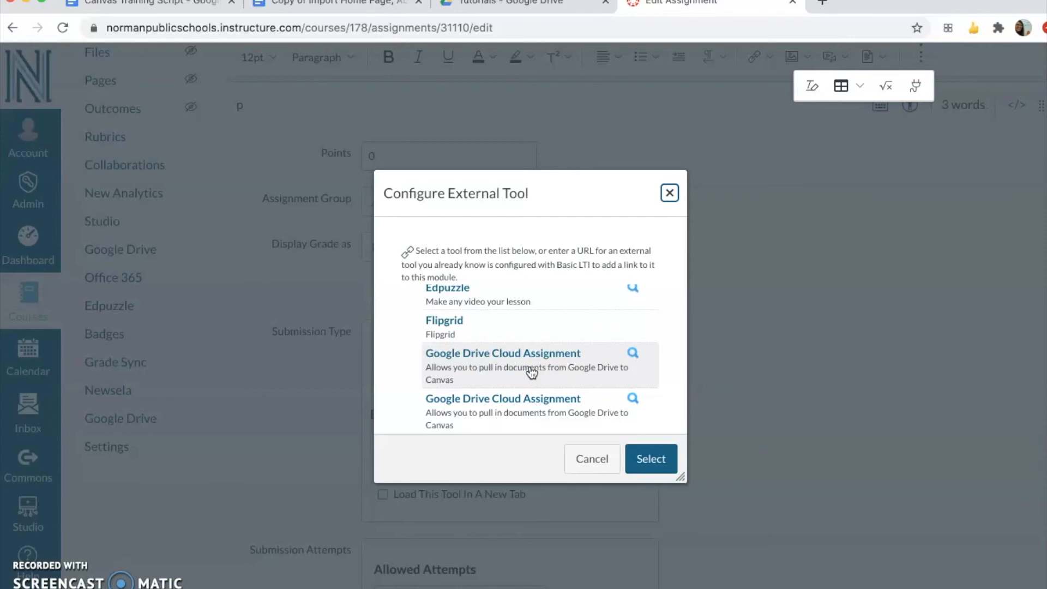
pyautogui.scroll(-5, 532, 372)
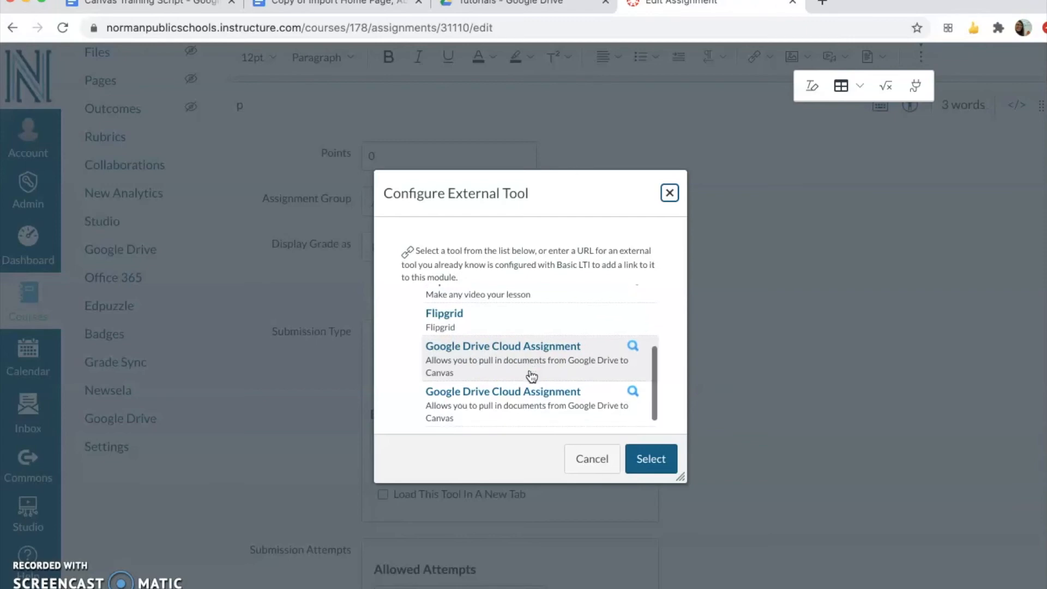
pyautogui.scroll(-2, 532, 376)
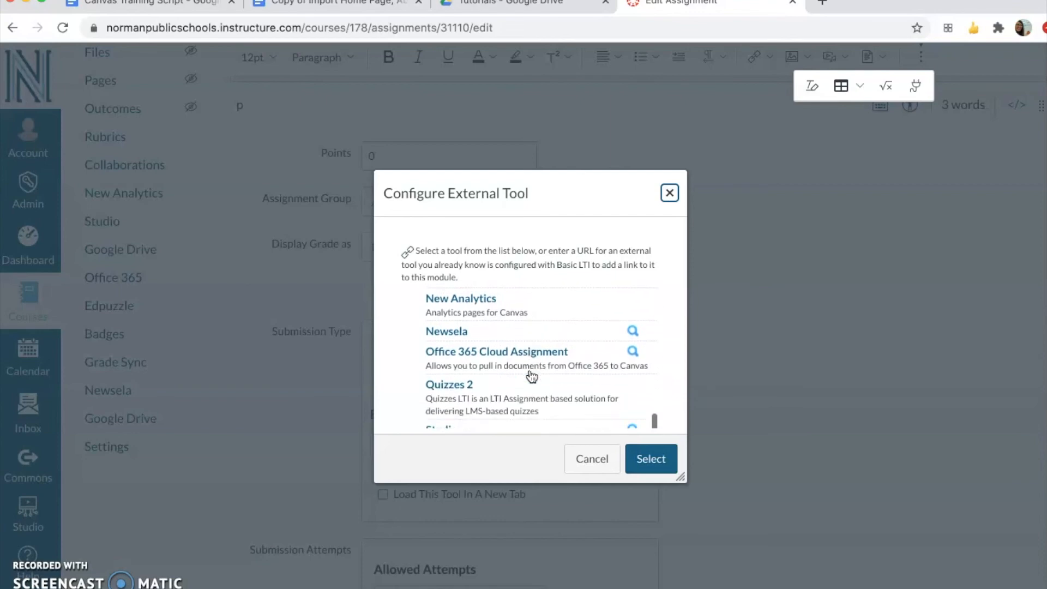
pyautogui.scroll(-1, 497, 357)
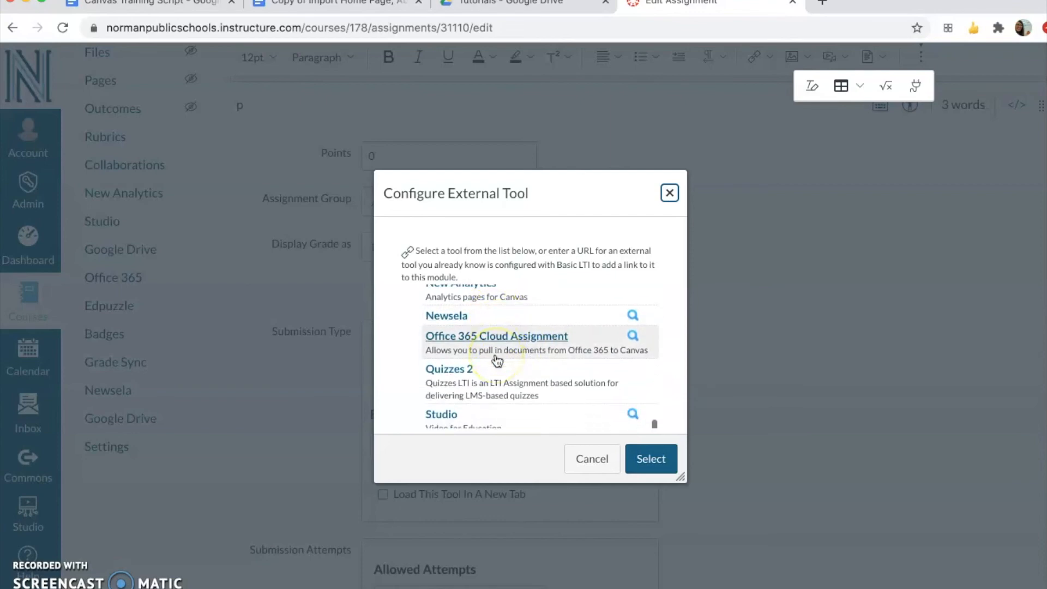
pyautogui.click(670, 191)
# Step: Set the submission type to Online and allow Text Entry as the online entry option
pyautogui.click(514, 345)
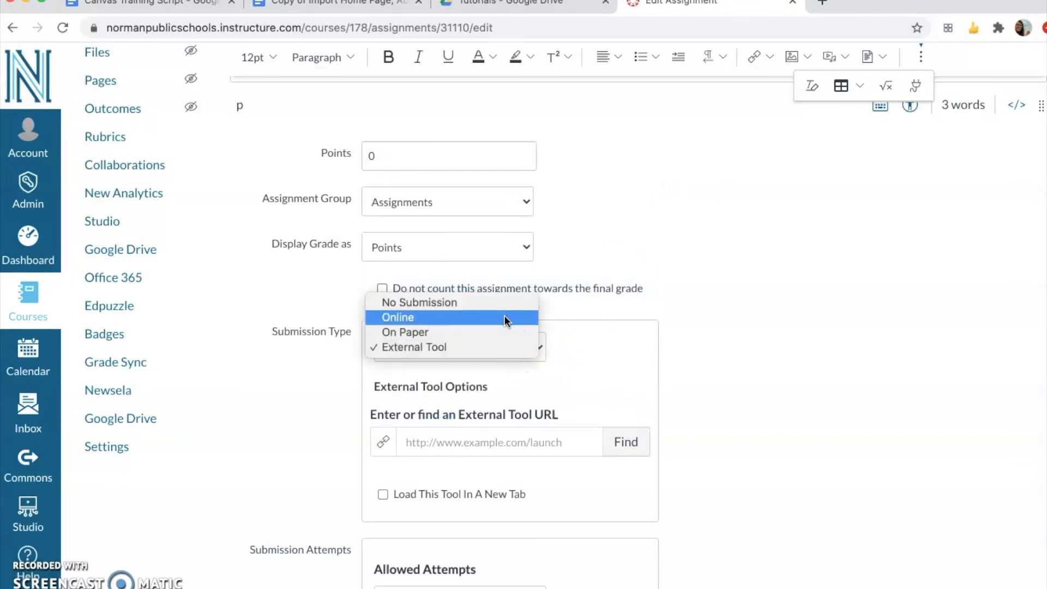
pyautogui.click(505, 318)
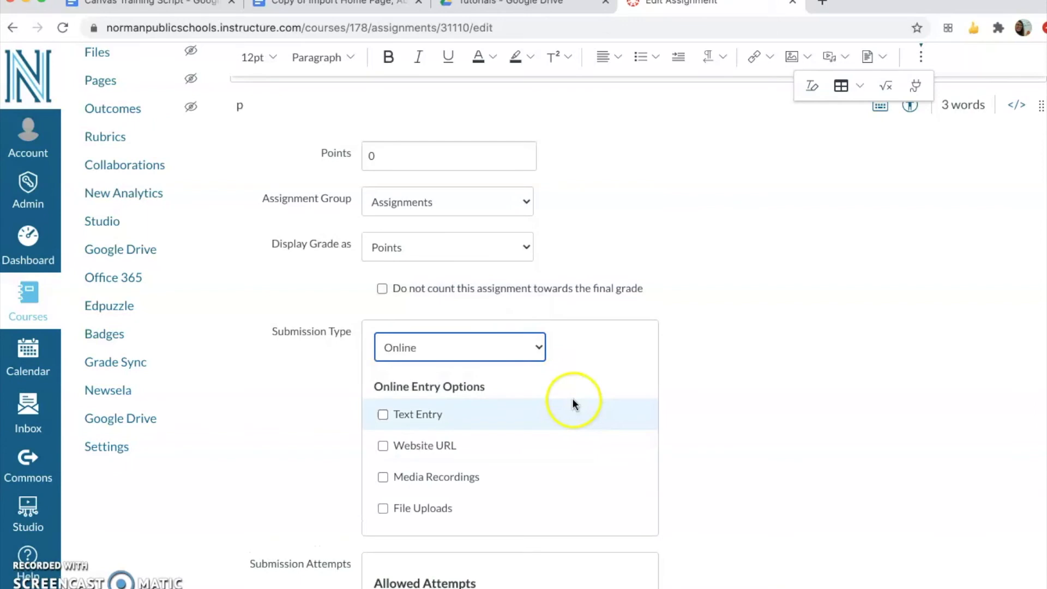
pyautogui.click(382, 415)
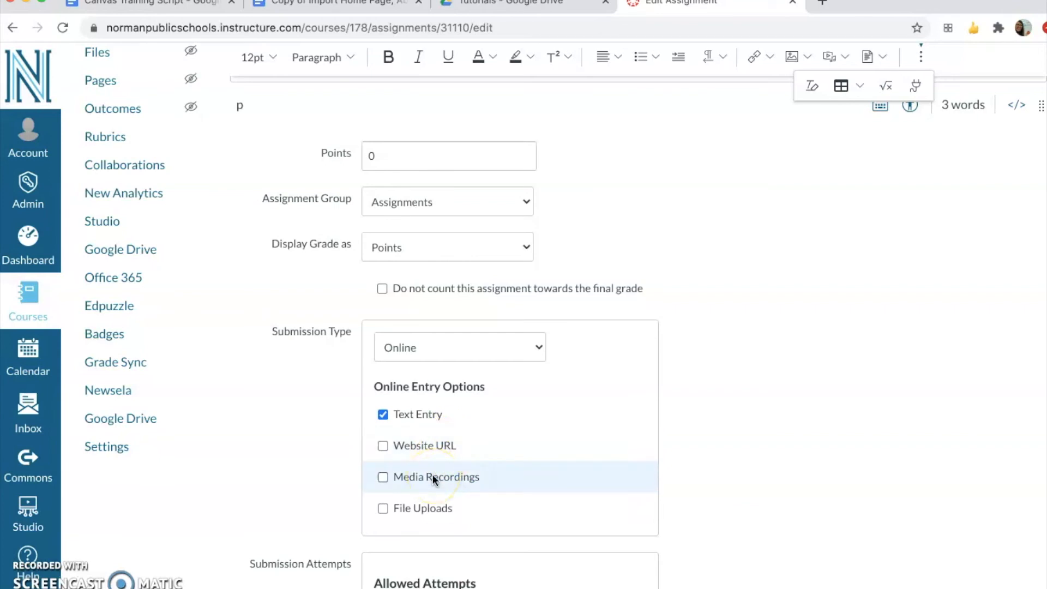
# Step: Set the allowed submission attempts to Limited, with 1 attempt
pyautogui.scroll(-1, 774, 429)
pyautogui.scroll(-6, 775, 428)
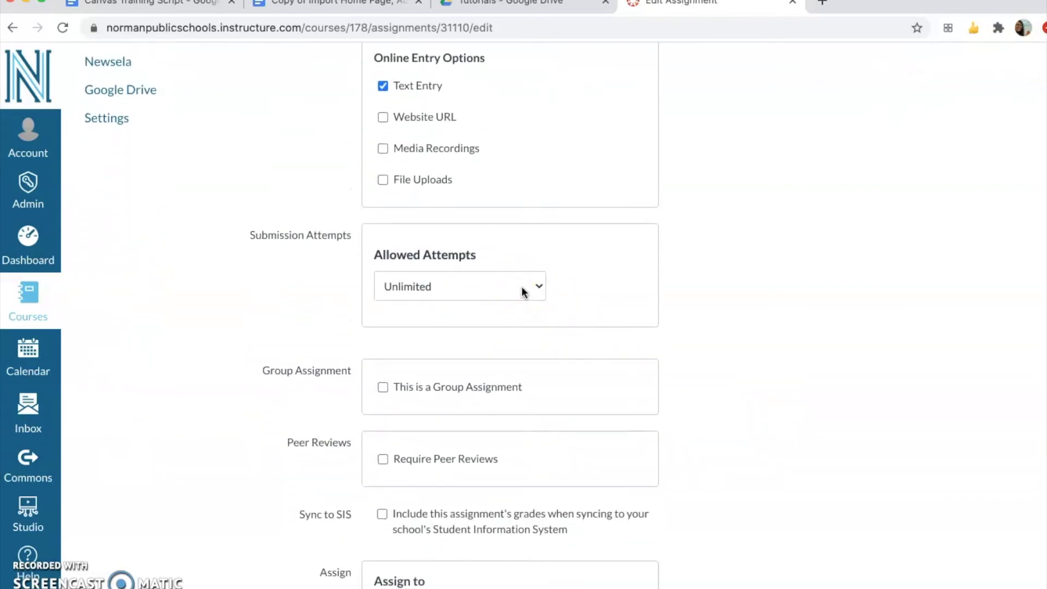
pyautogui.click(522, 291)
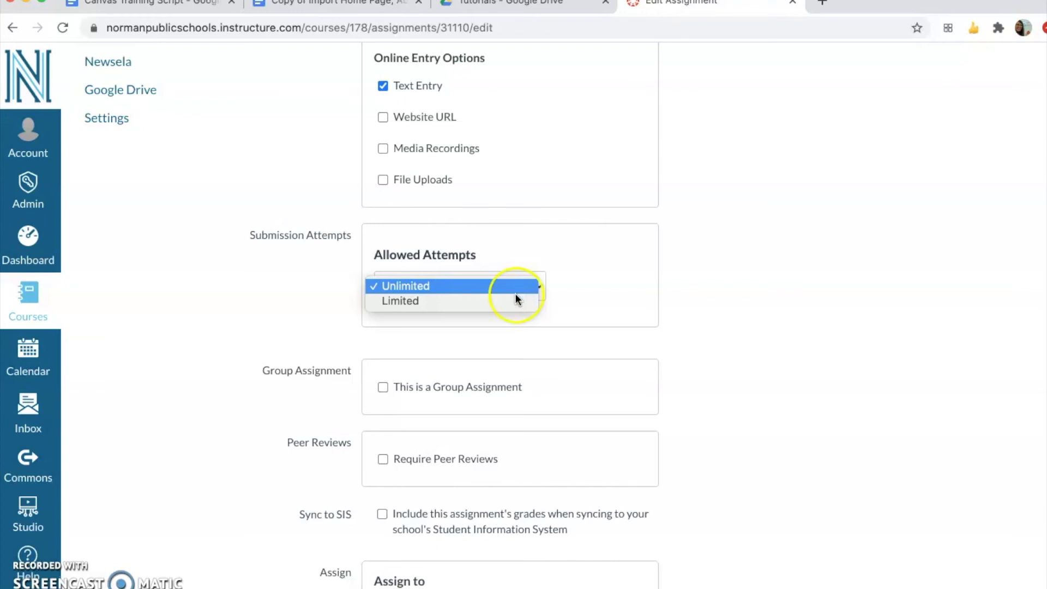
pyautogui.click(511, 299)
pyautogui.click(469, 353)
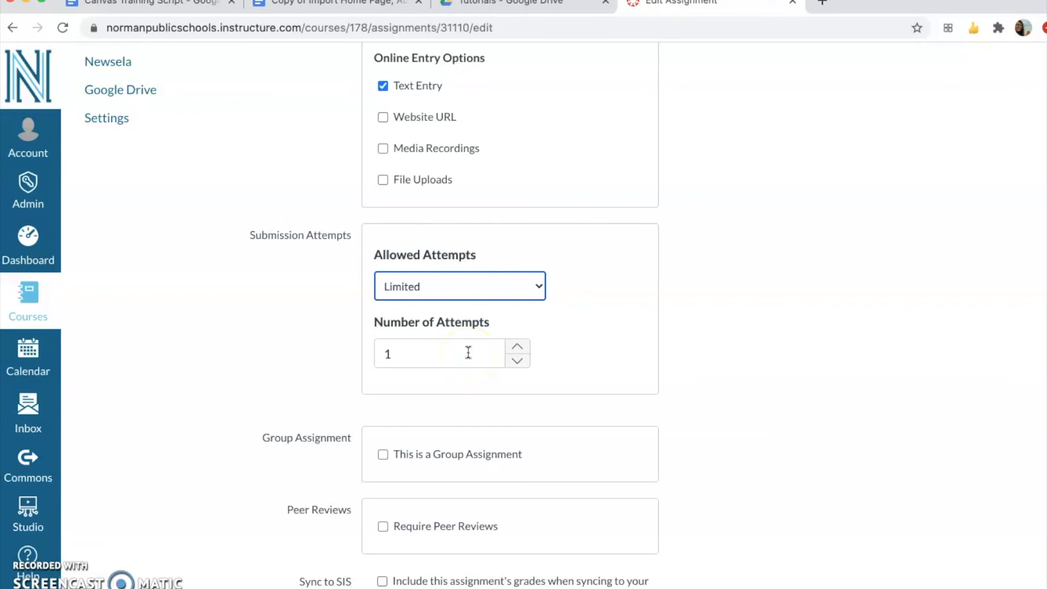
# Step: Review the group, peer review, SIS sync, assign-to and date options, and save the assignment without publishing it
pyautogui.scroll(-2, 467, 410)
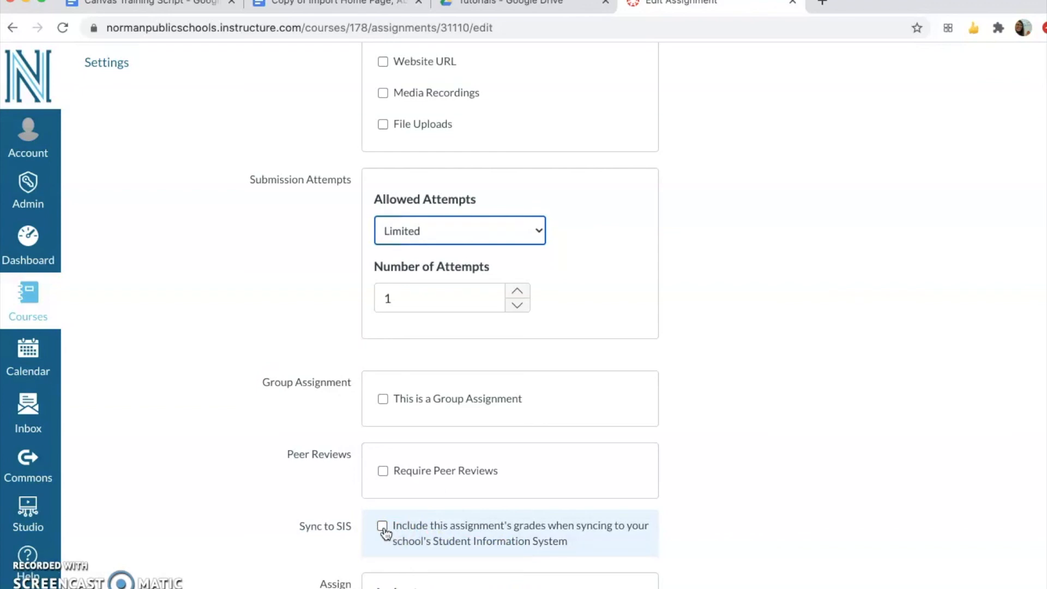
pyautogui.scroll(-1, 385, 532)
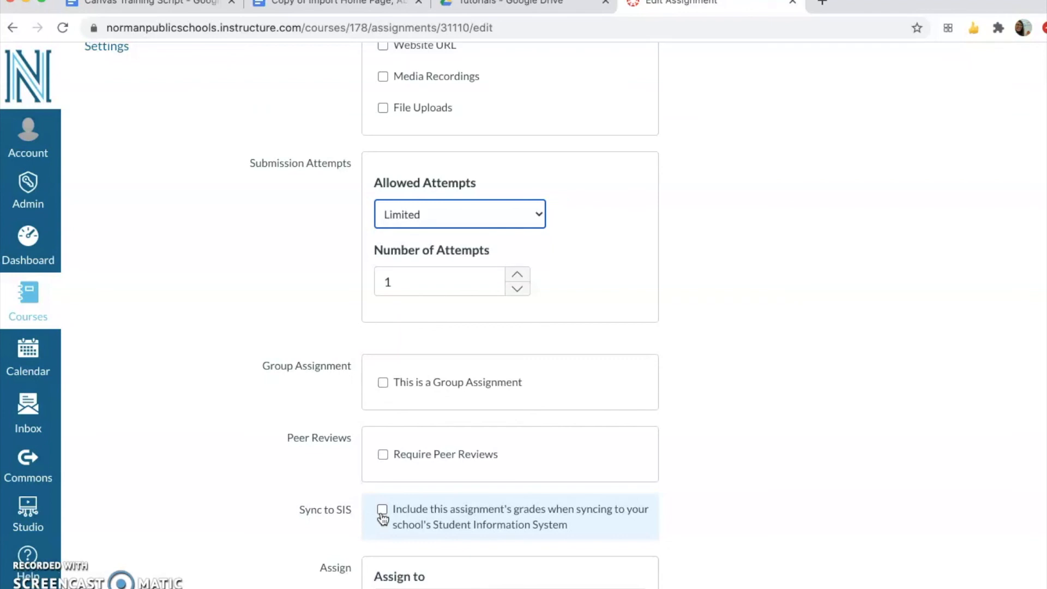
pyautogui.scroll(-6, 382, 517)
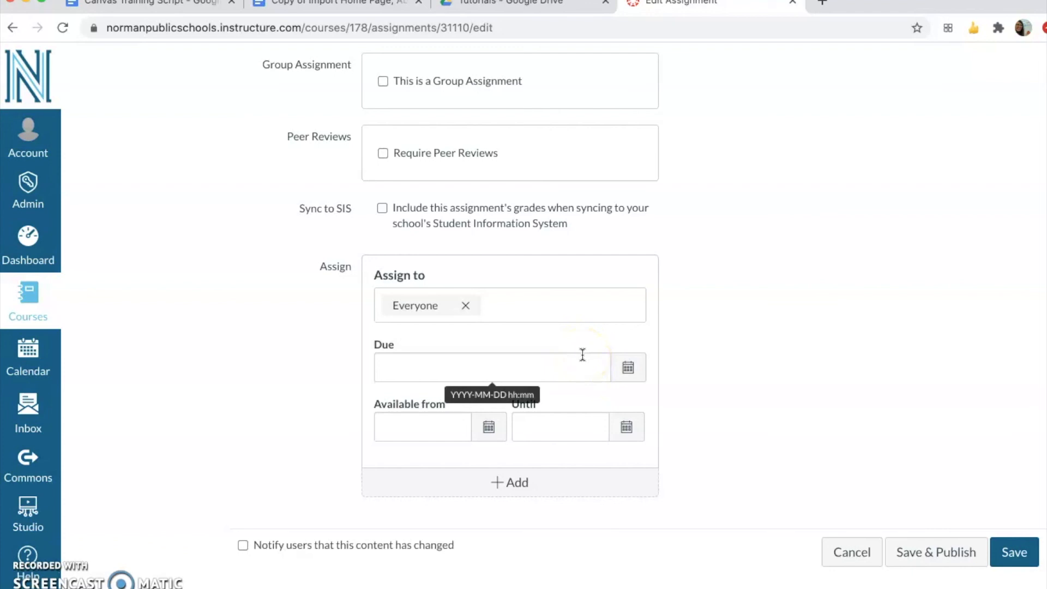
pyautogui.click(519, 382)
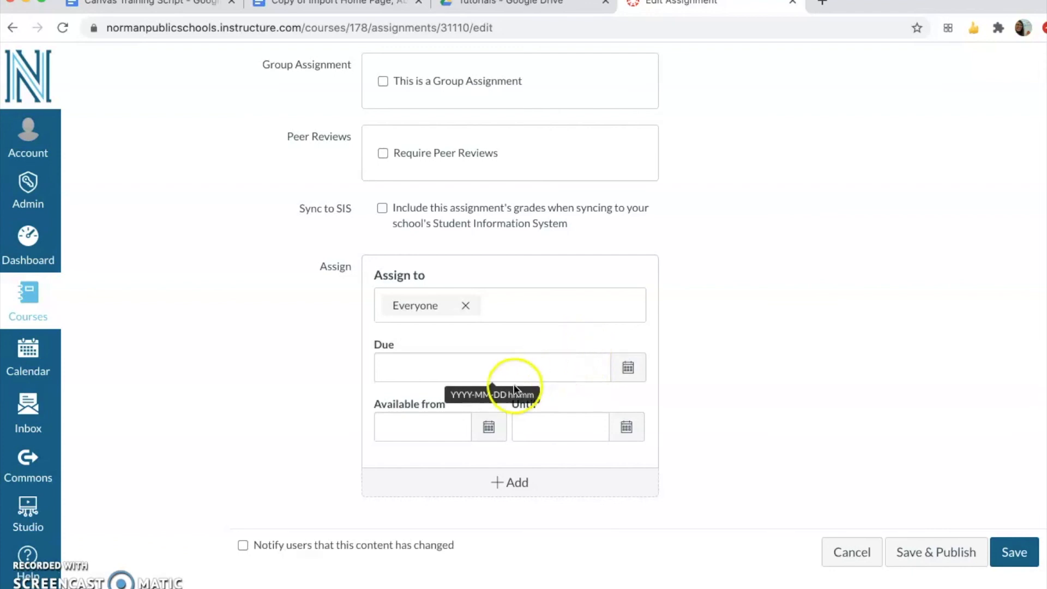
pyautogui.click(442, 430)
pyautogui.click(566, 393)
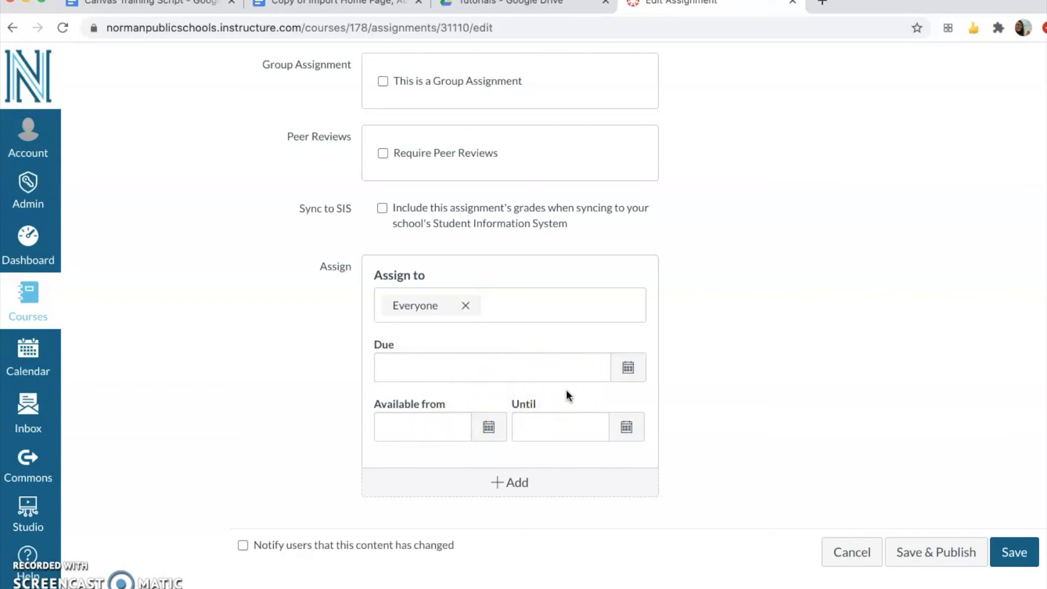
pyautogui.click(764, 311)
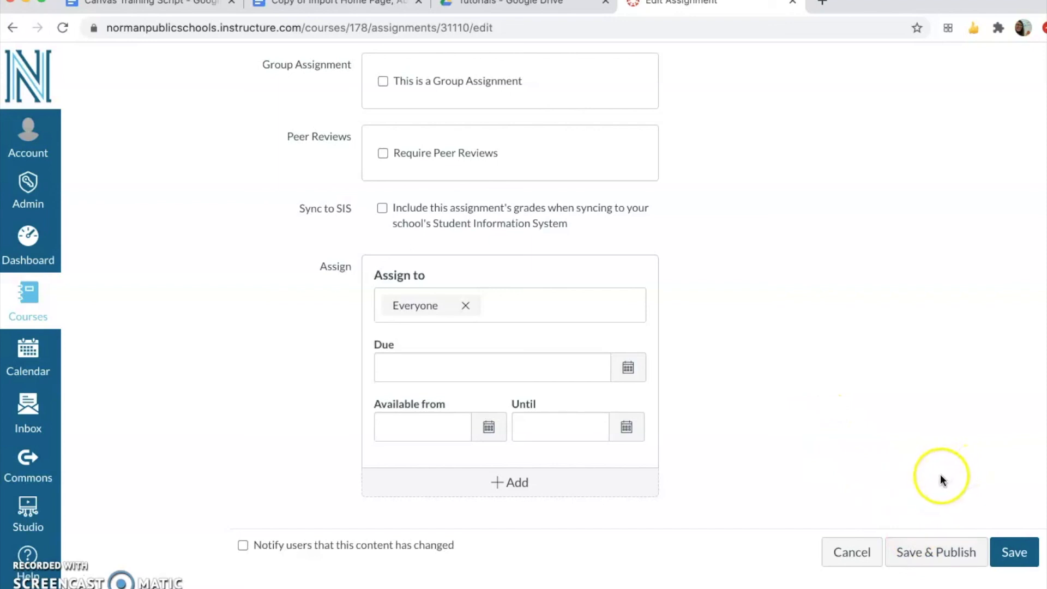
pyautogui.click(1009, 553)
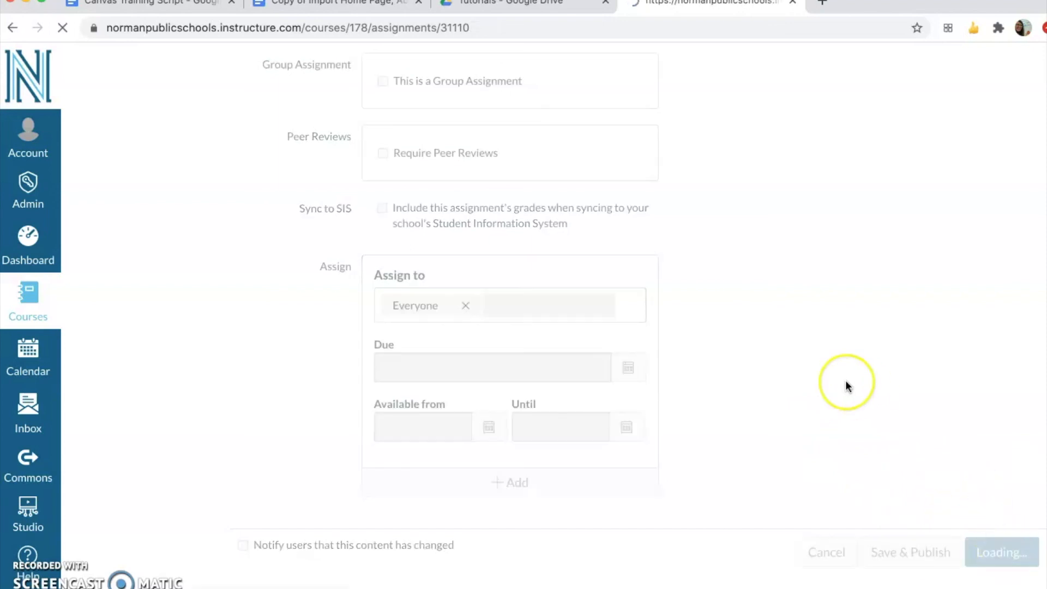